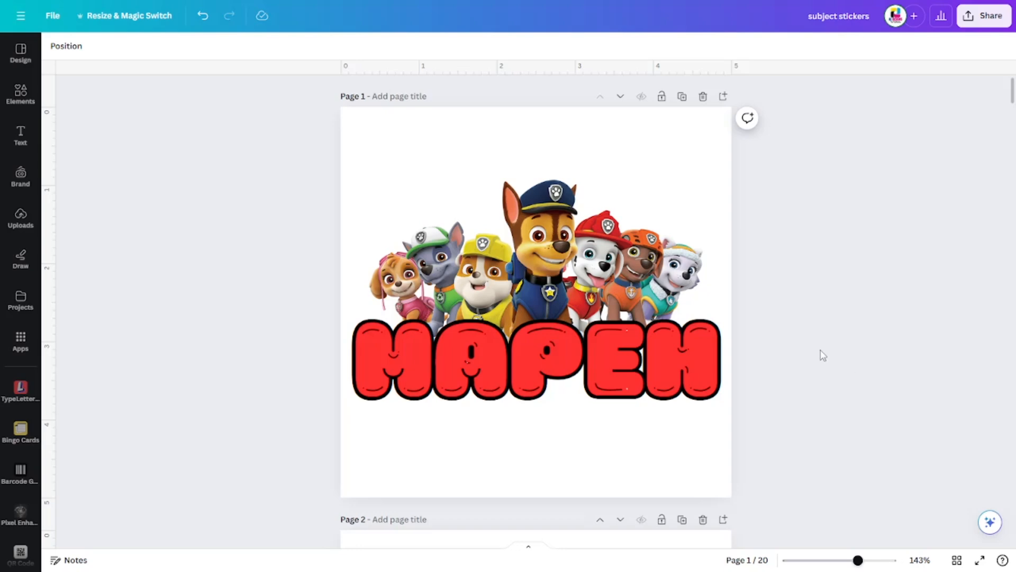
Review the sticker designs from the first MAPEH page through the Reminder Notebook page
scroll(823, 353, "down", 10)
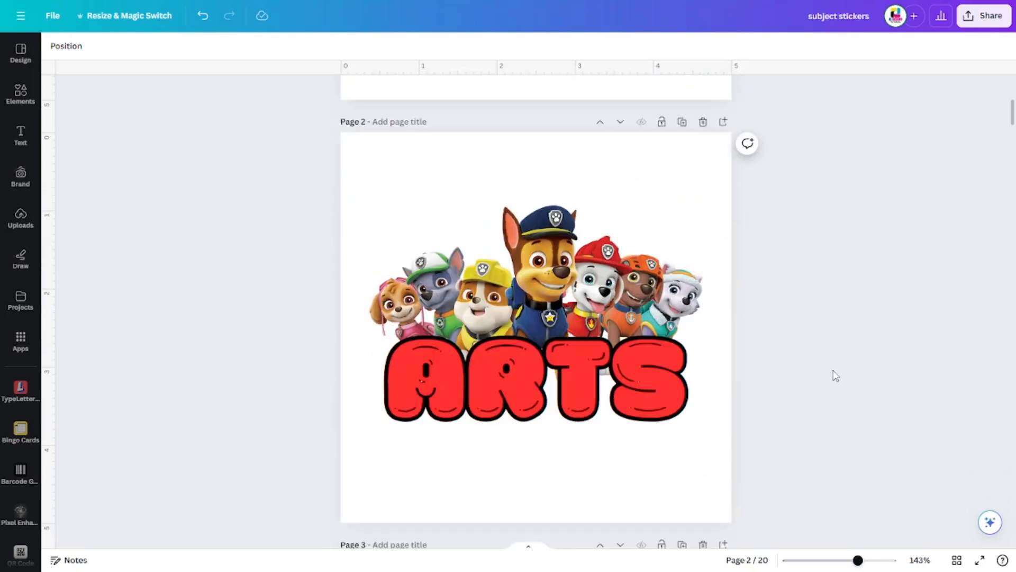
scroll(812, 373, "down", 15)
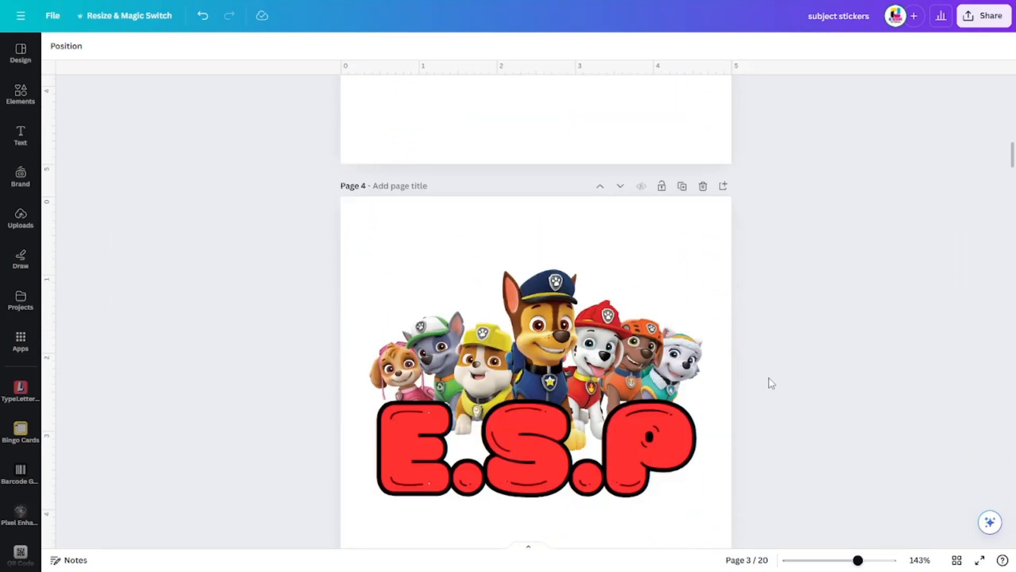
scroll(770, 383, "down", 10)
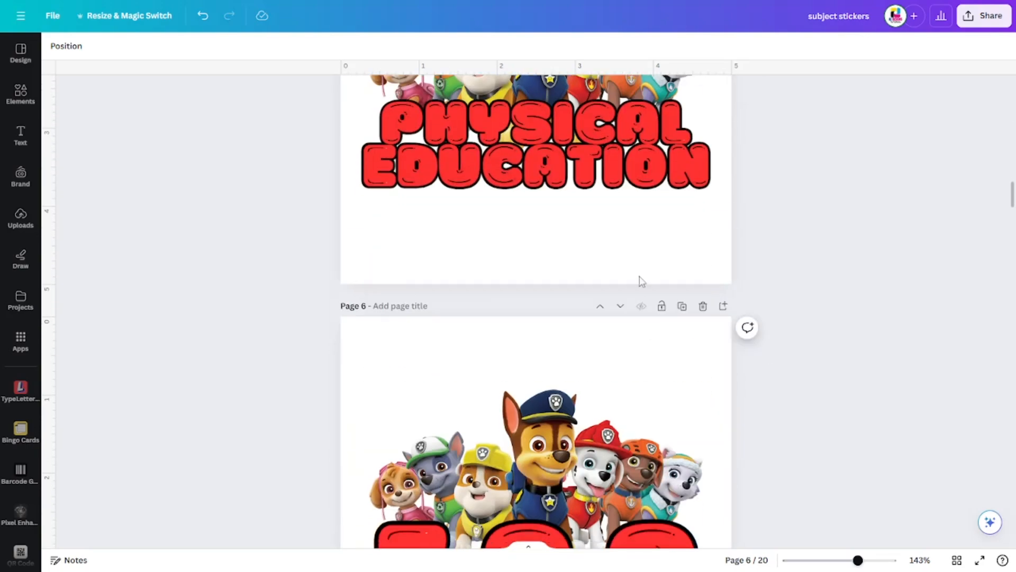
scroll(826, 341, "down", 3)
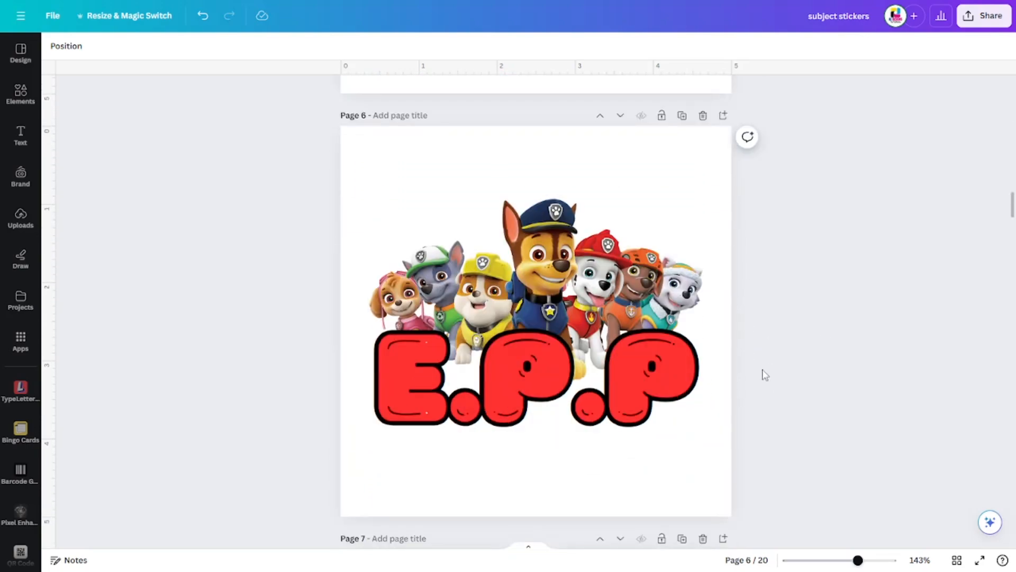
scroll(769, 365, "down", 12)
scroll(799, 360, "down", 3)
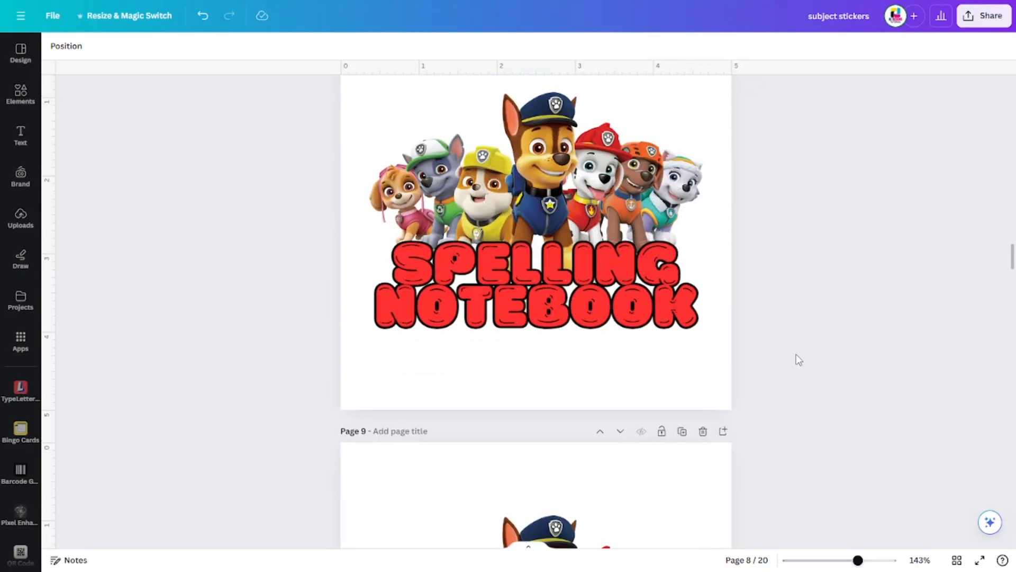
scroll(799, 360, "down", 12)
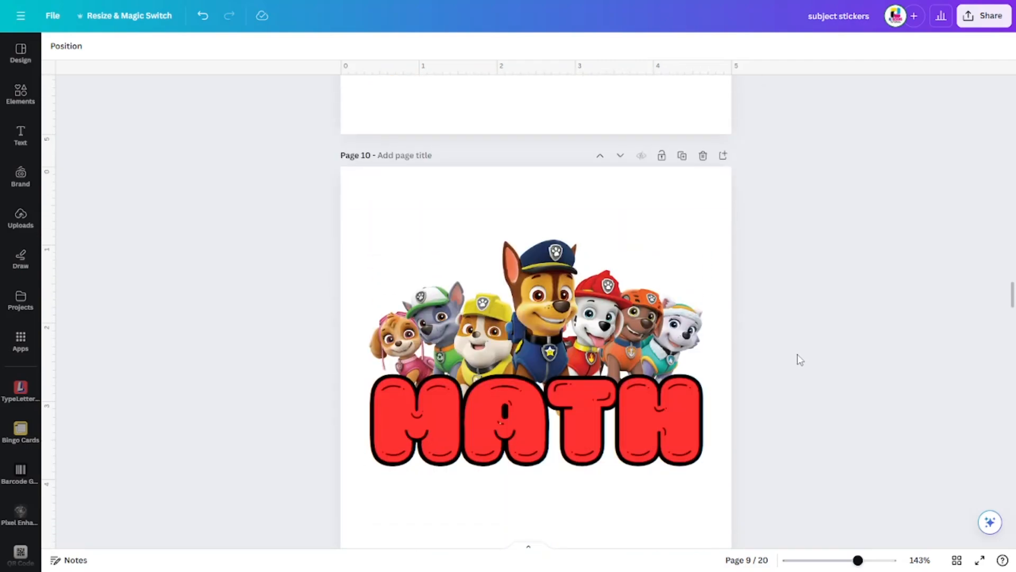
scroll(800, 359, "down", 12)
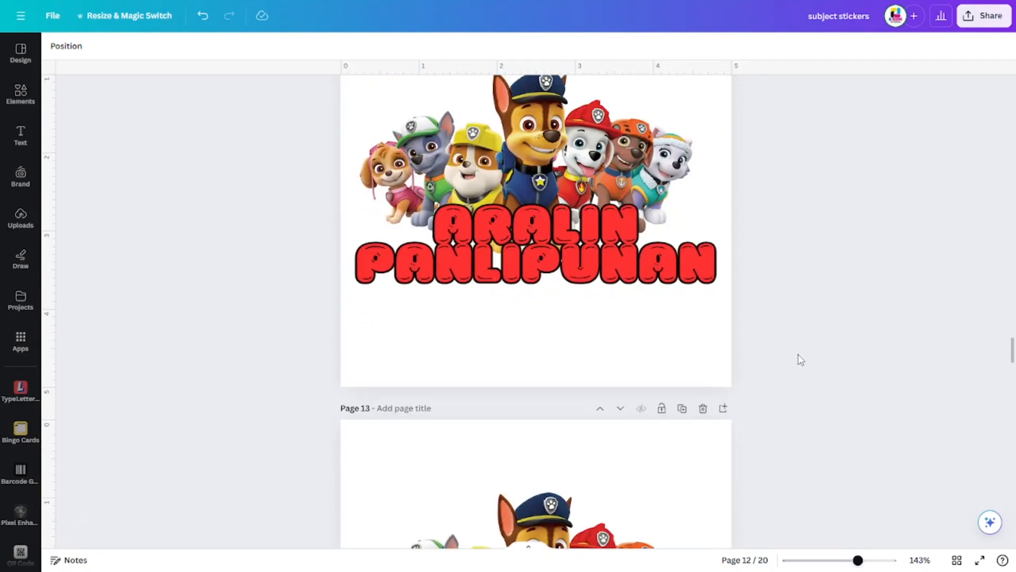
scroll(800, 360, "down", 6)
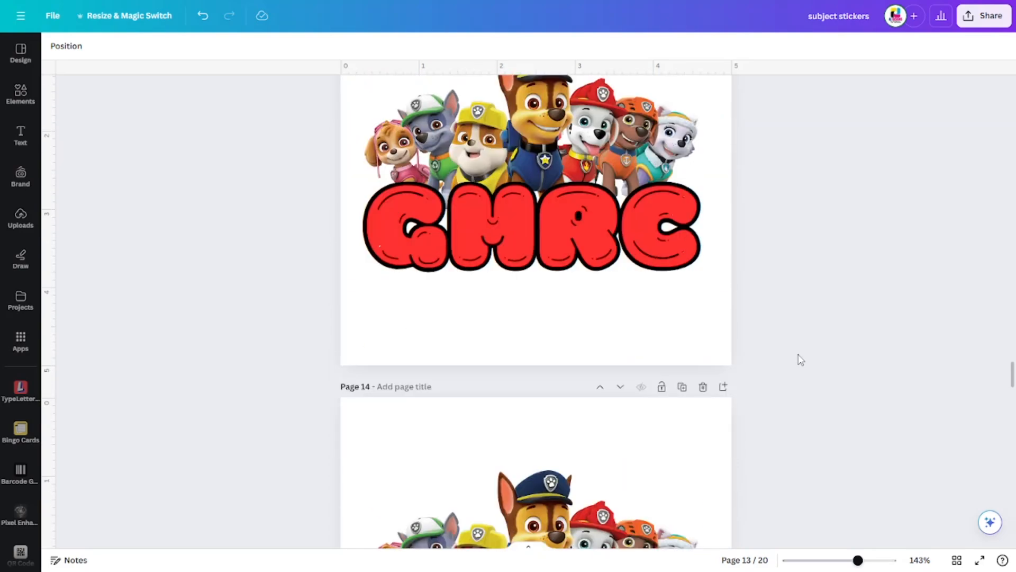
scroll(800, 360, "down", 6)
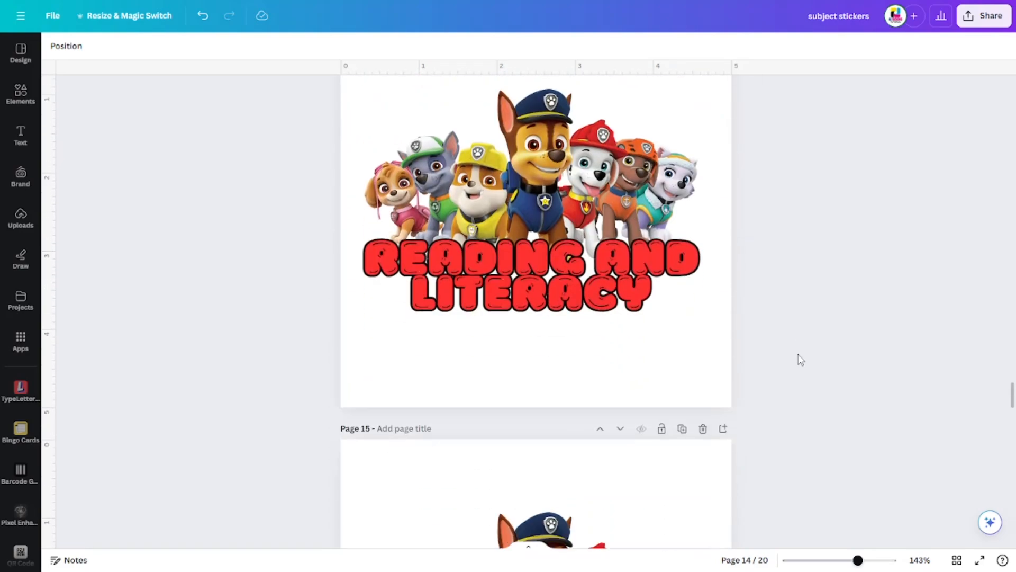
scroll(800, 359, "down", 12)
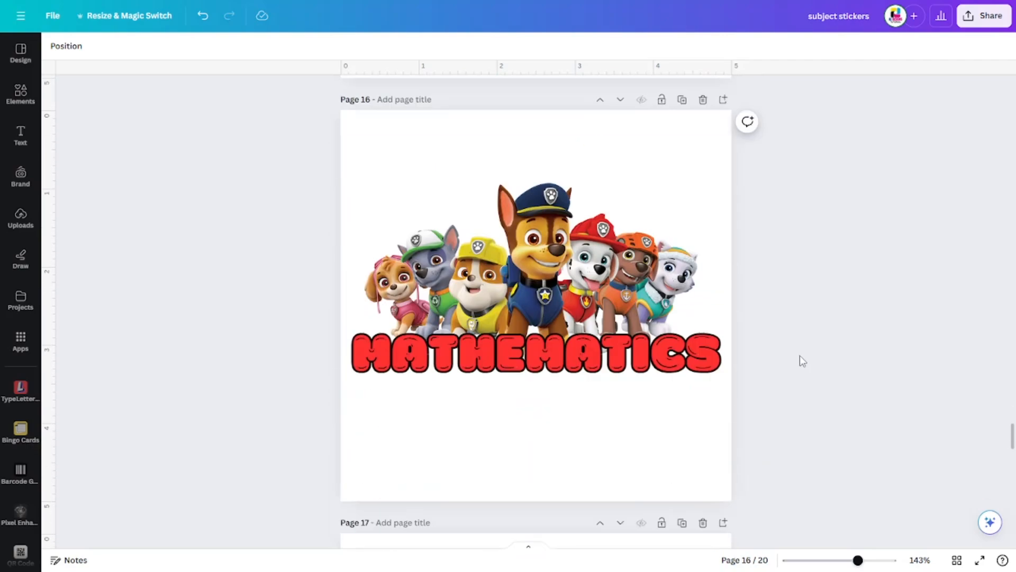
scroll(800, 360, "down", 12)
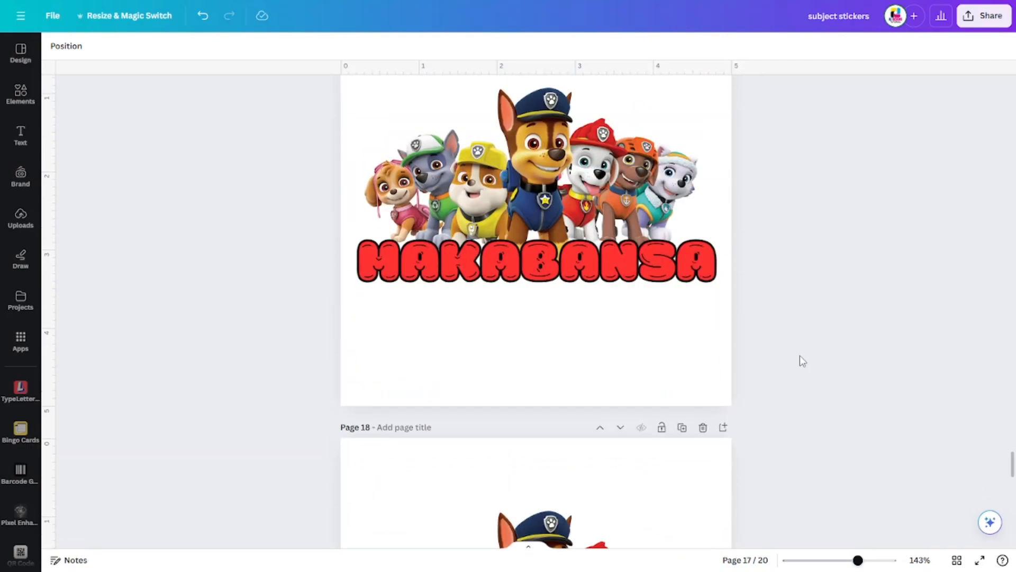
scroll(800, 357, "down", 9)
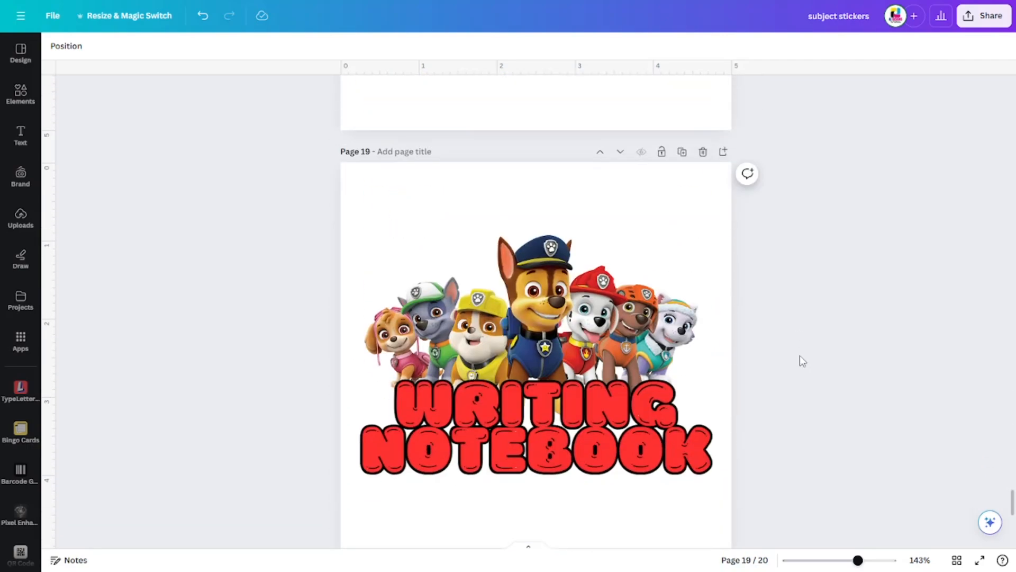
scroll(800, 360, "down", 3)
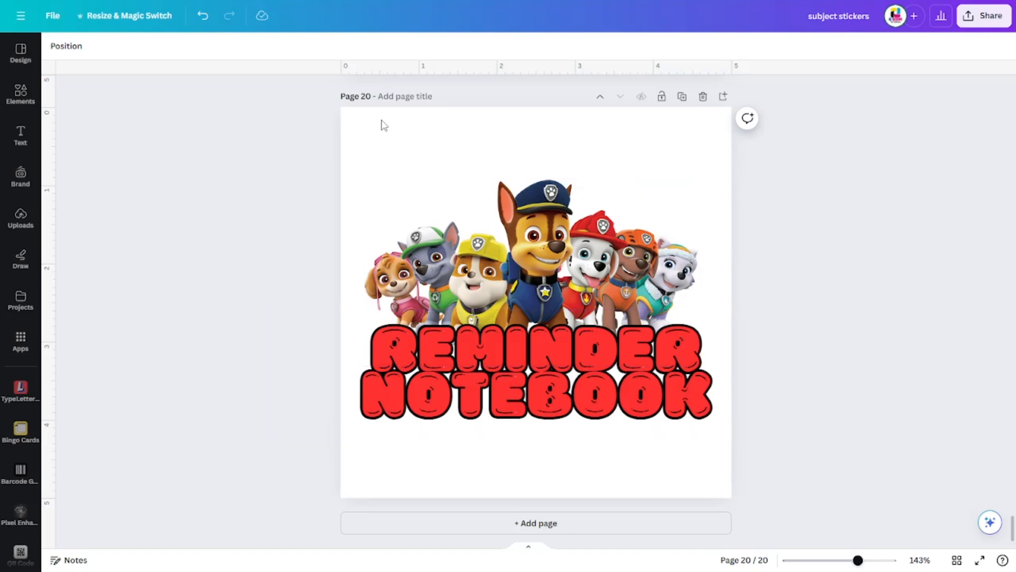
Duplicate the Reminder Notebook page and replace the copy's text with SIBIKA
left_click(683, 98)
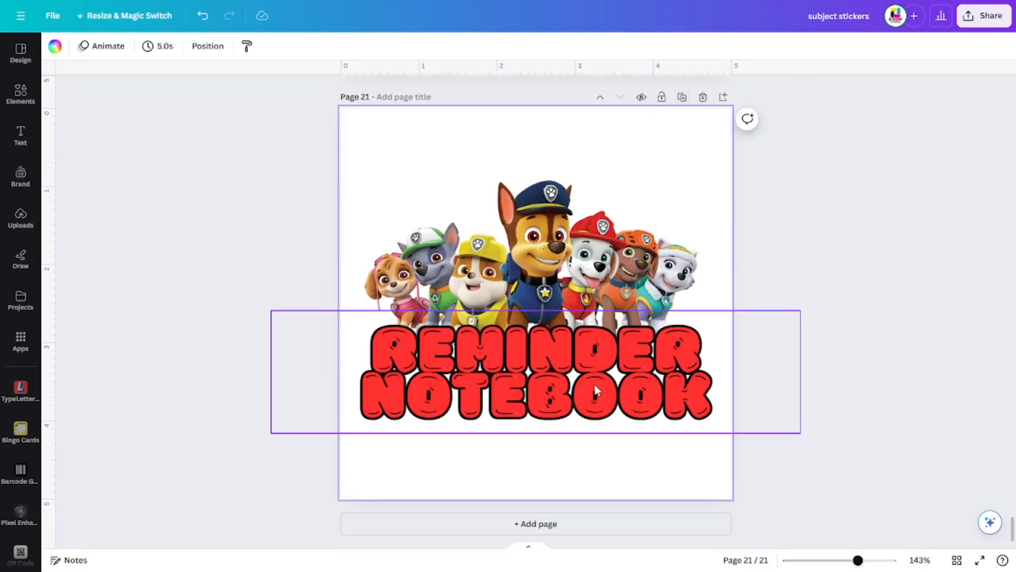
double_click(589, 380)
left_click(589, 387)
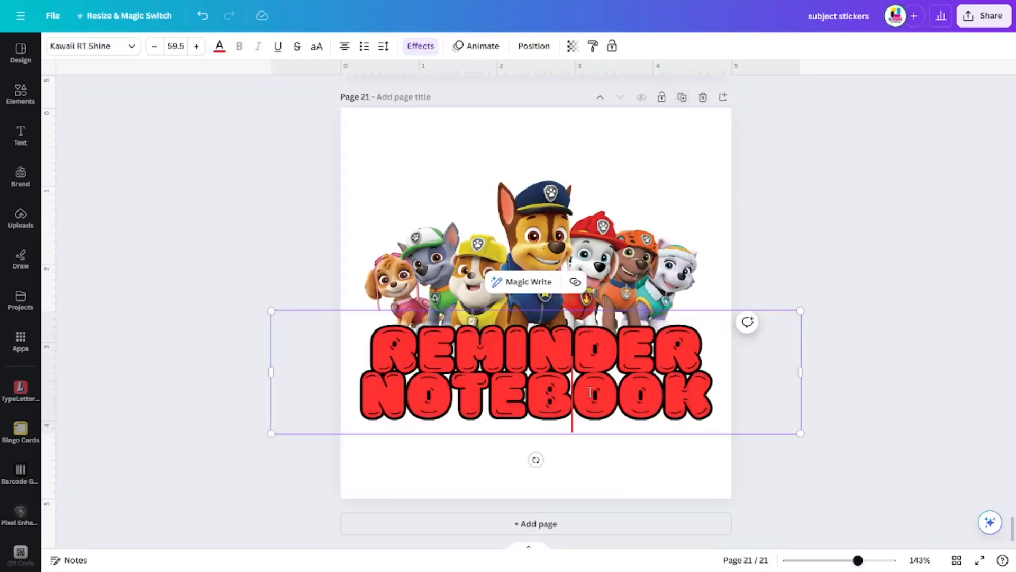
double_click(590, 393)
left_click(671, 391)
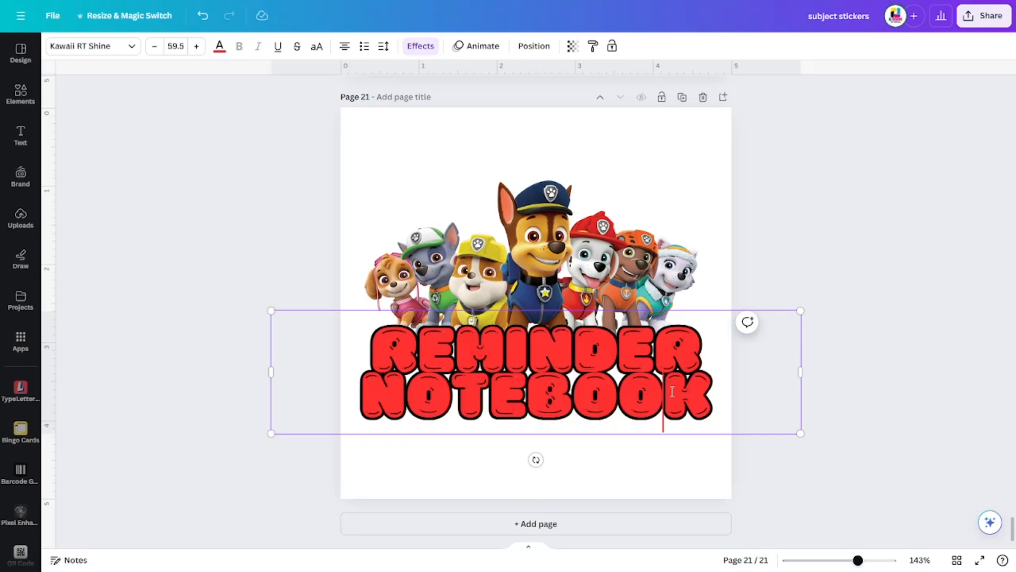
left_click(699, 403)
left_click_drag(701, 402, 395, 372)
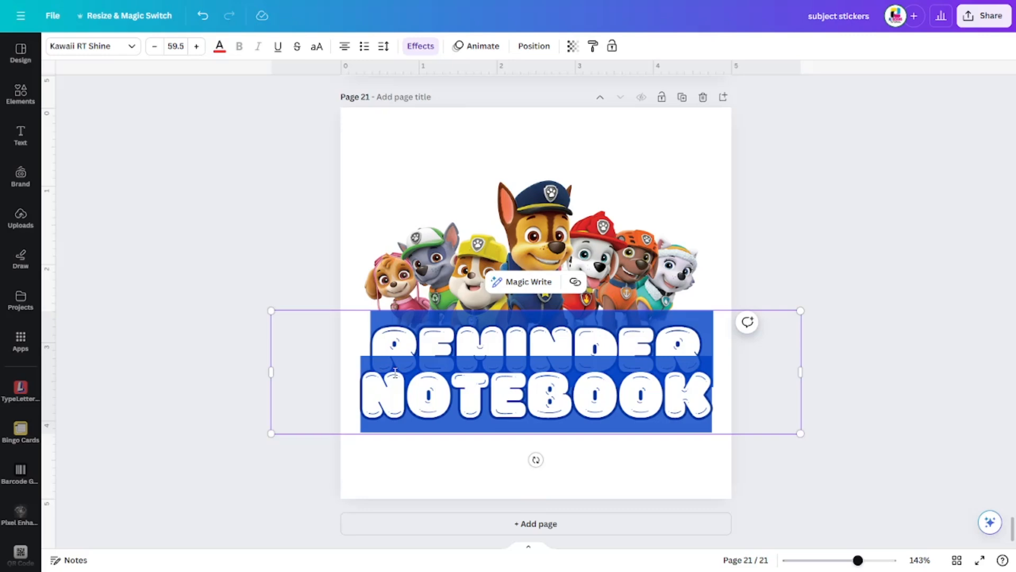
type("S")
key("BackSpace")
type("S")
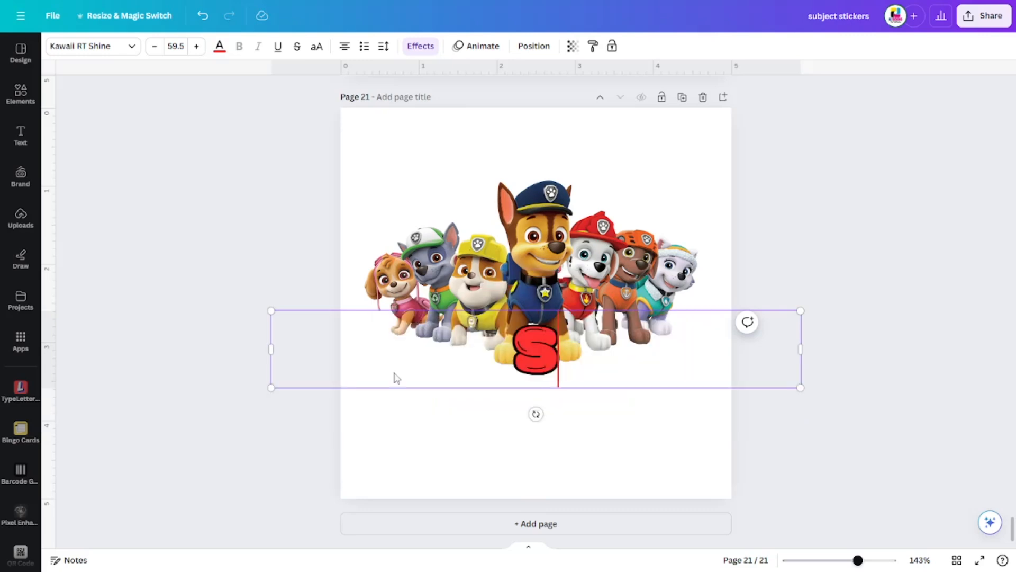
type("IBIK")
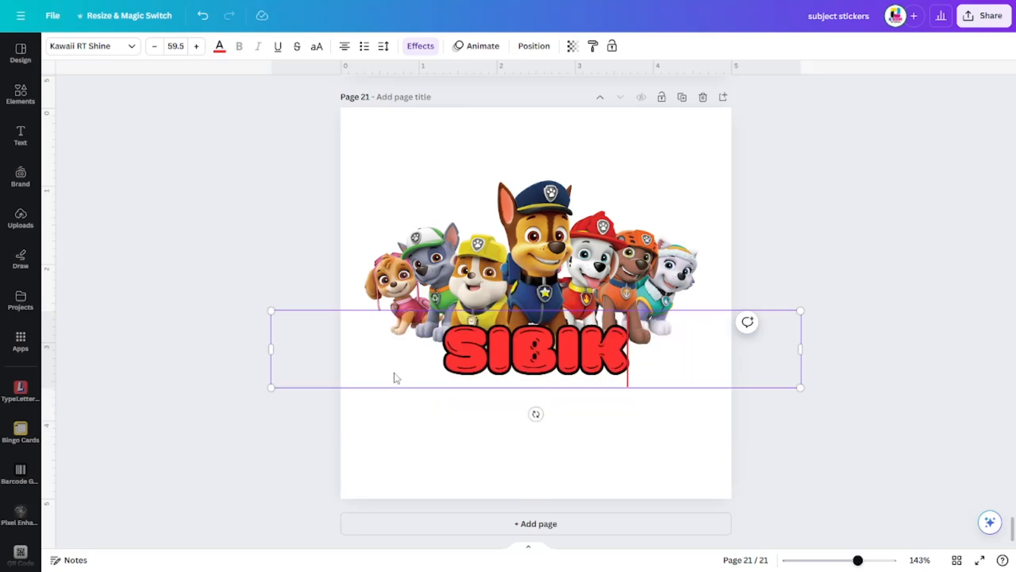
type("A")
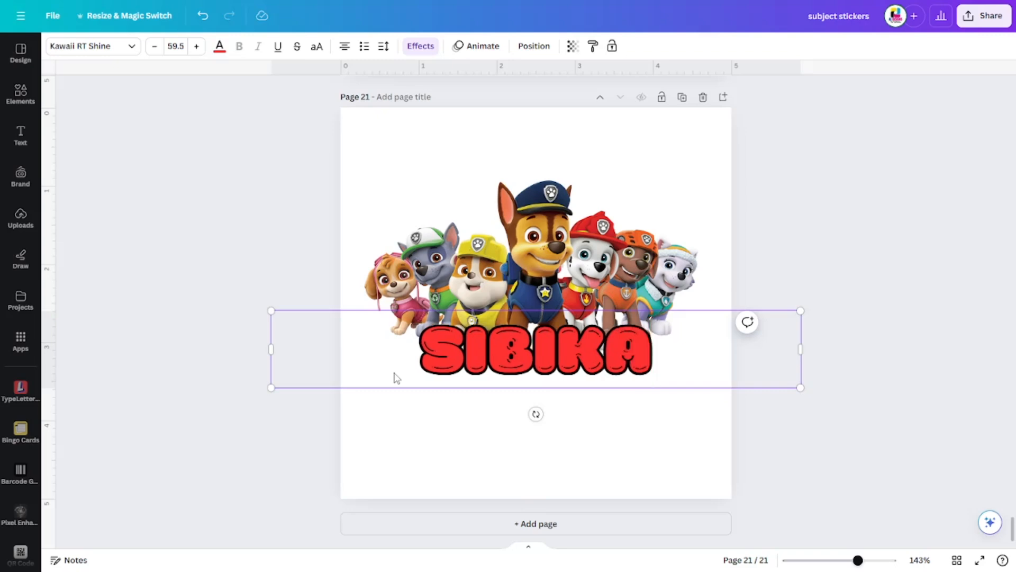
Enlarge the SIBIKA text to font size 88.7 and centre it horizontally over the lower part of the characters
left_click_drag(801, 391, 943, 544)
left_click_drag(655, 370, 522, 374)
left_click_drag(920, 420, 946, 443)
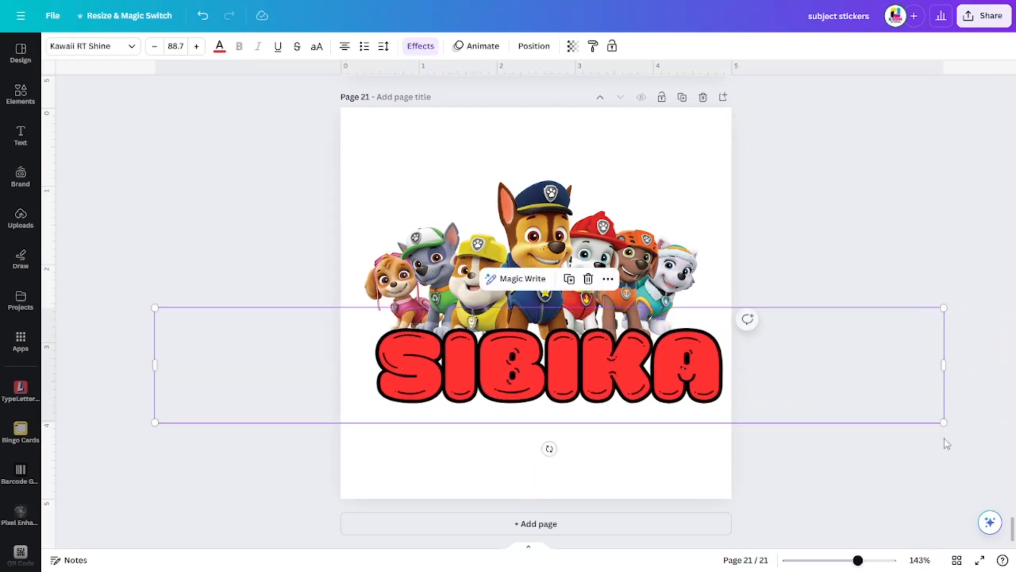
left_click(830, 410)
left_click_drag(651, 357, 641, 348)
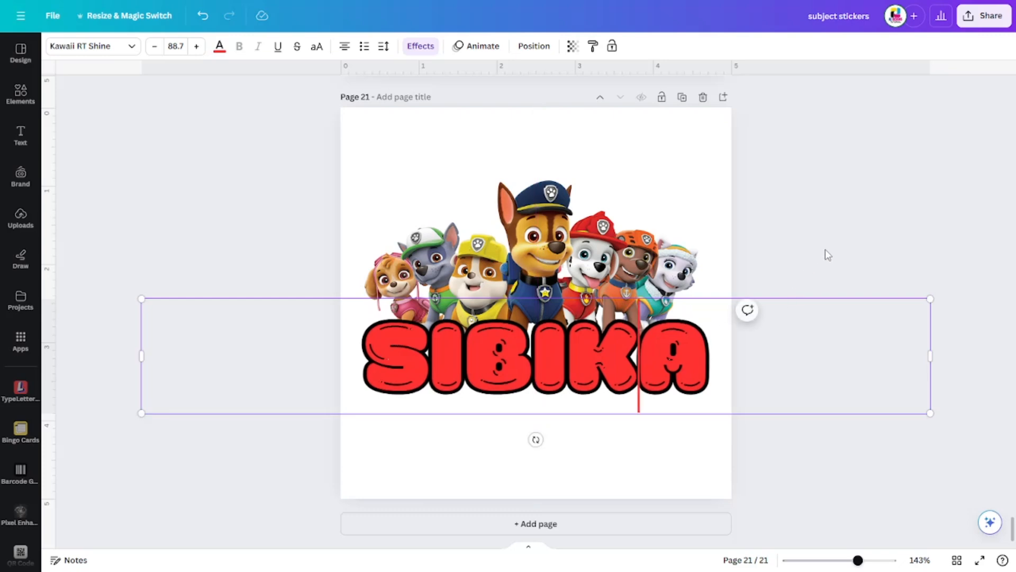
left_click(850, 251)
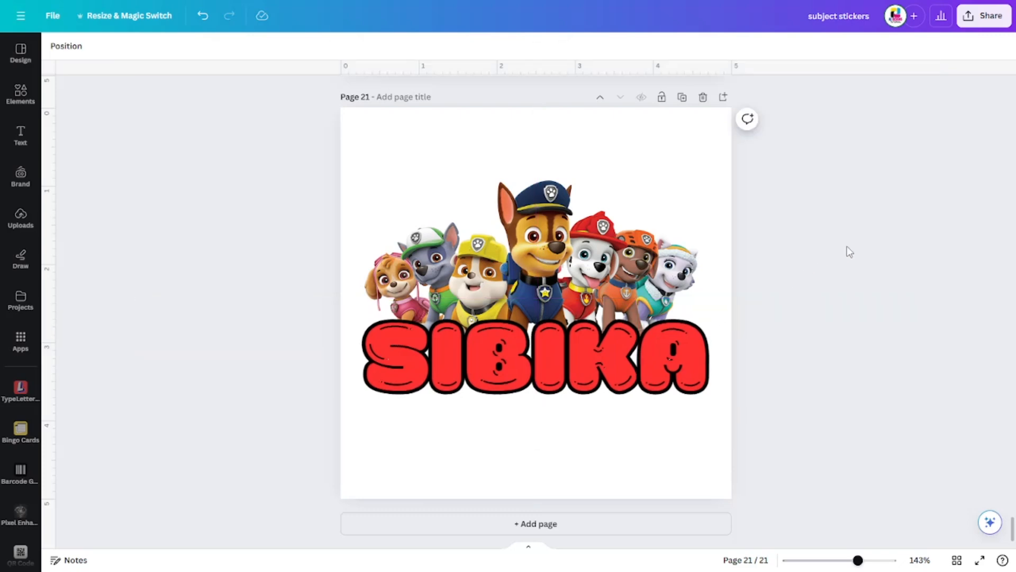
left_click(624, 366)
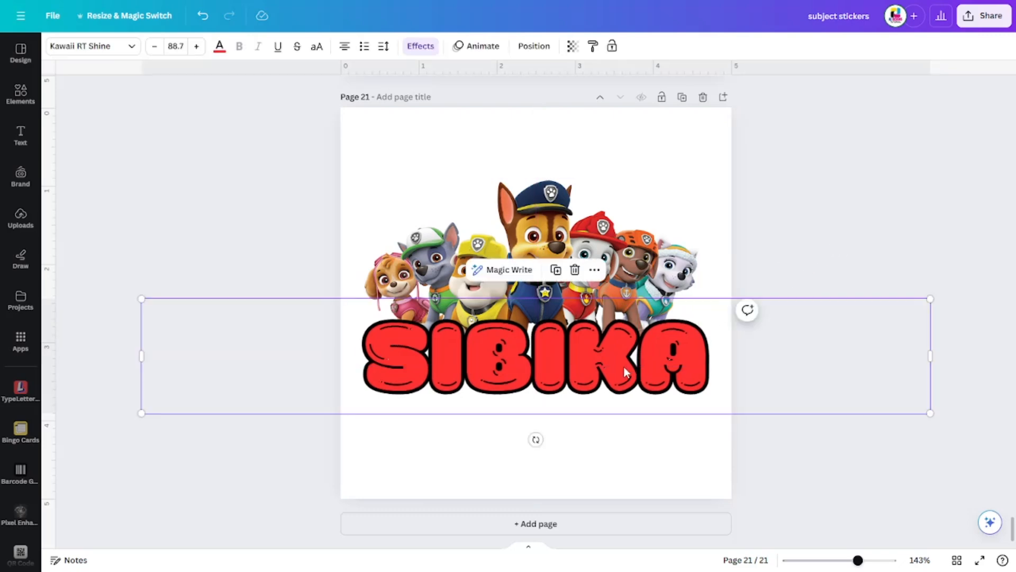
left_click(132, 47)
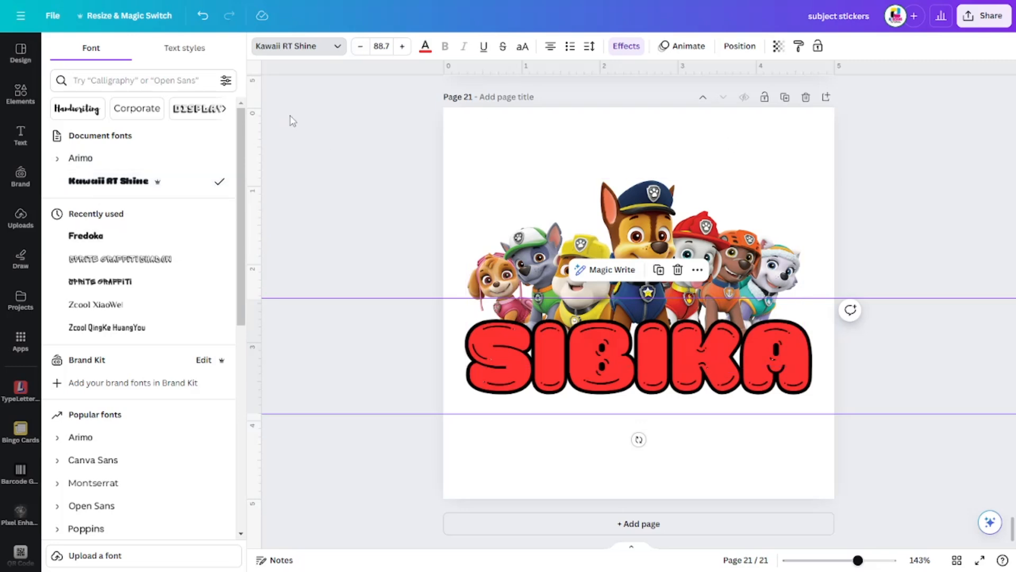
left_click(332, 52)
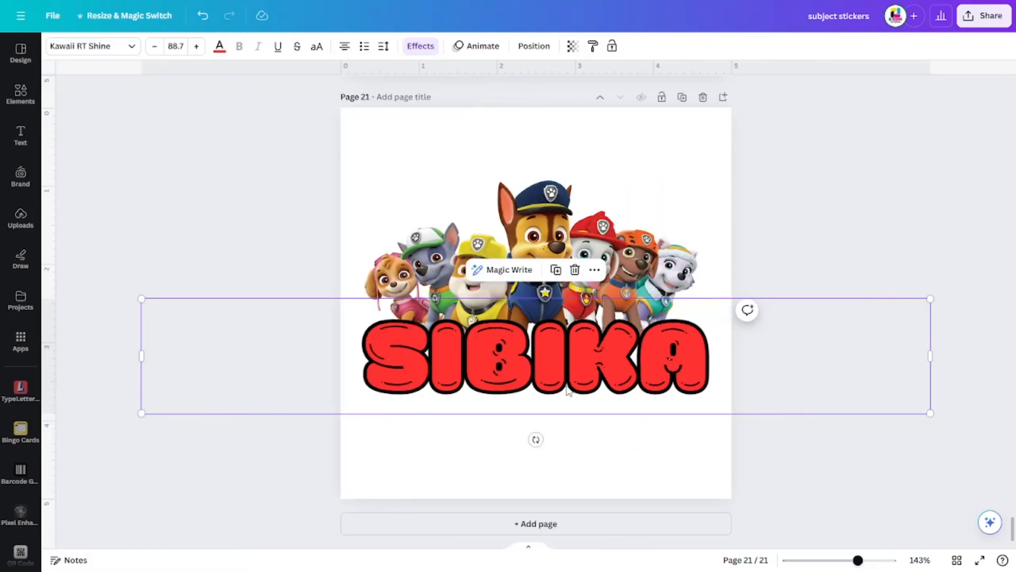
Recolour the SIBIKA text with the dark violet default solid colour
left_click(528, 394)
left_click(219, 46)
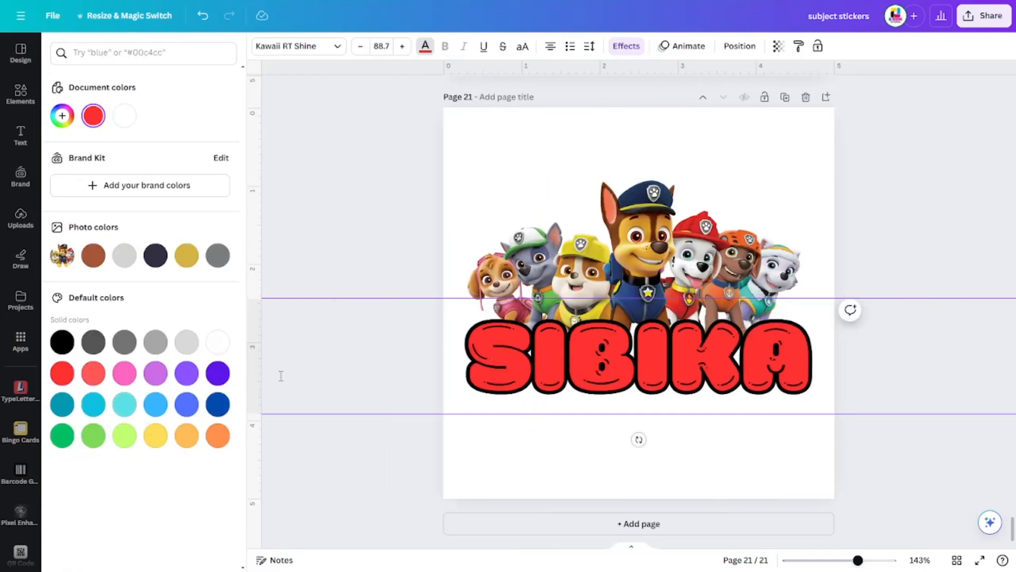
left_click(217, 373)
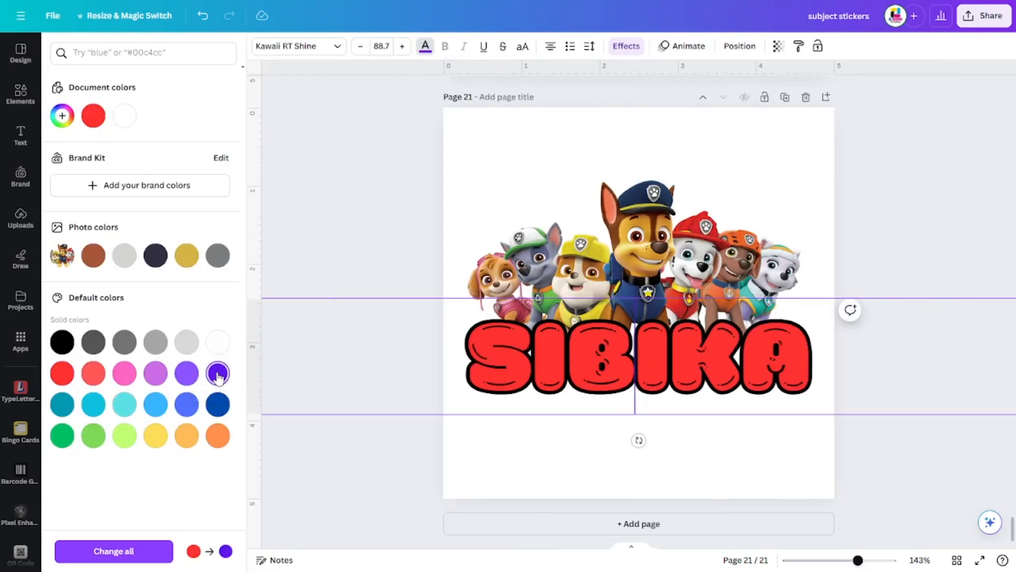
double_click(708, 360)
left_click(222, 379)
key("Escape")
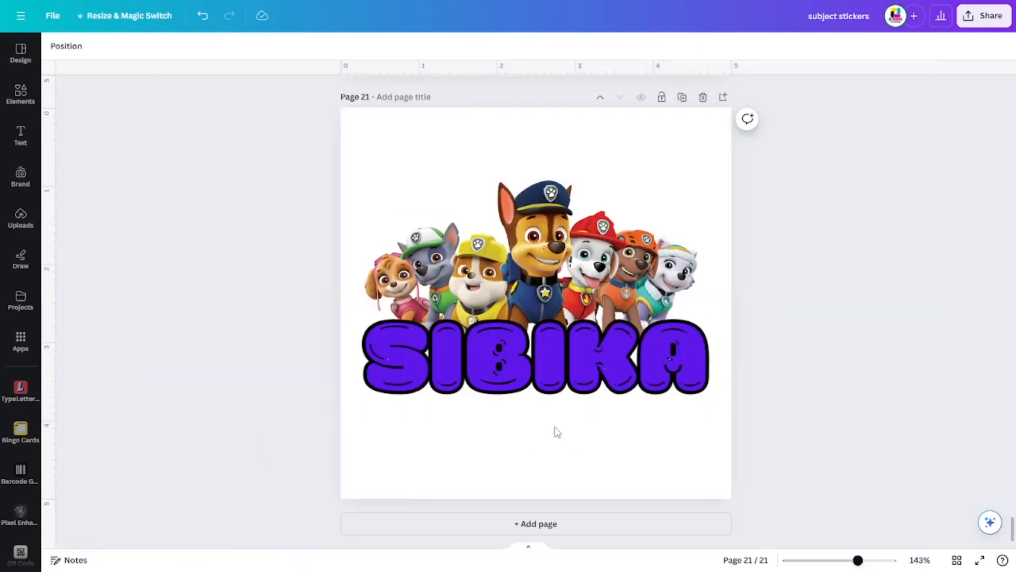
Set the whole SIBIKA text's colour back to the default solid red
left_click(549, 385)
left_click(538, 369)
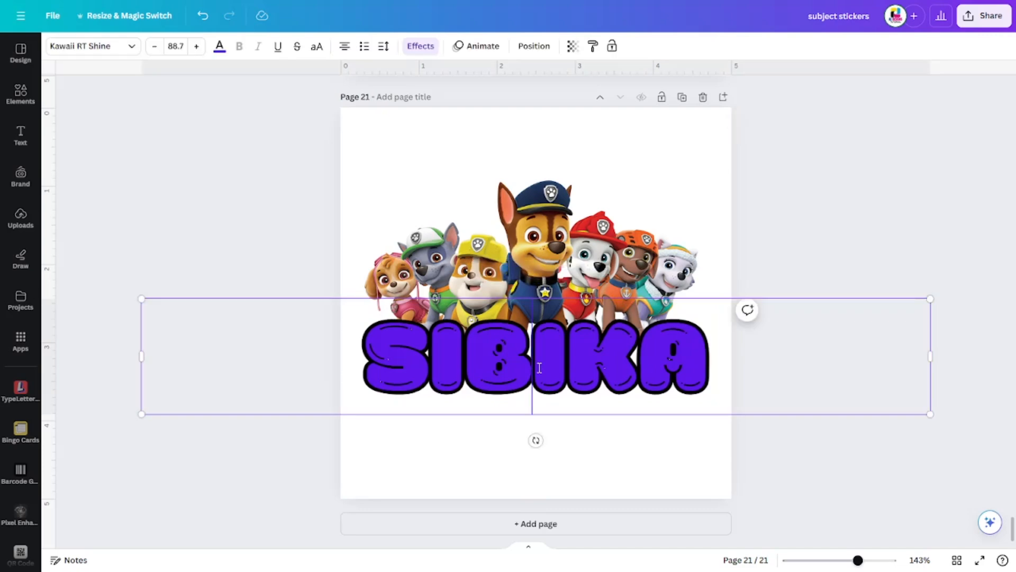
double_click(539, 367)
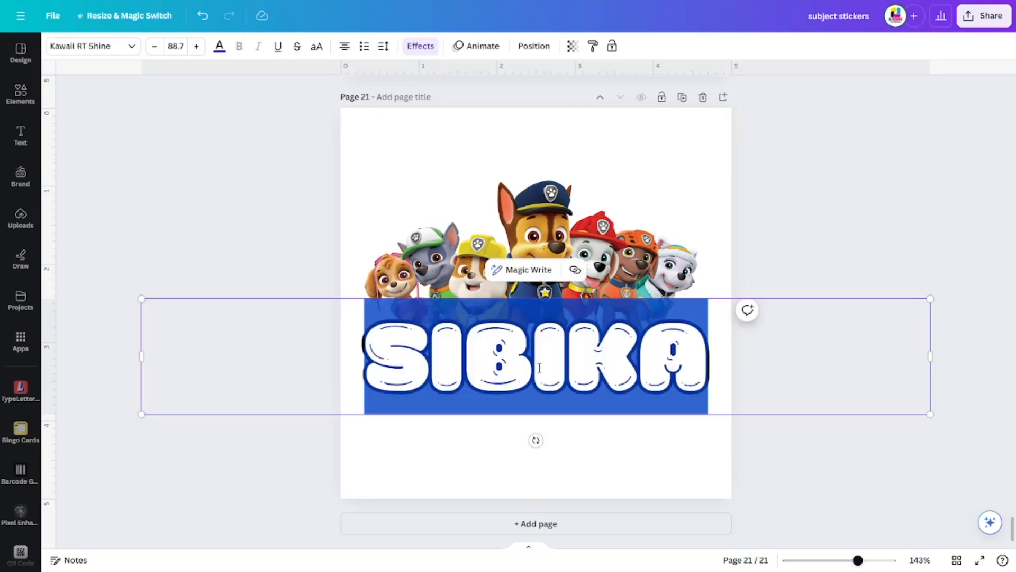
left_click(219, 46)
left_click(64, 373)
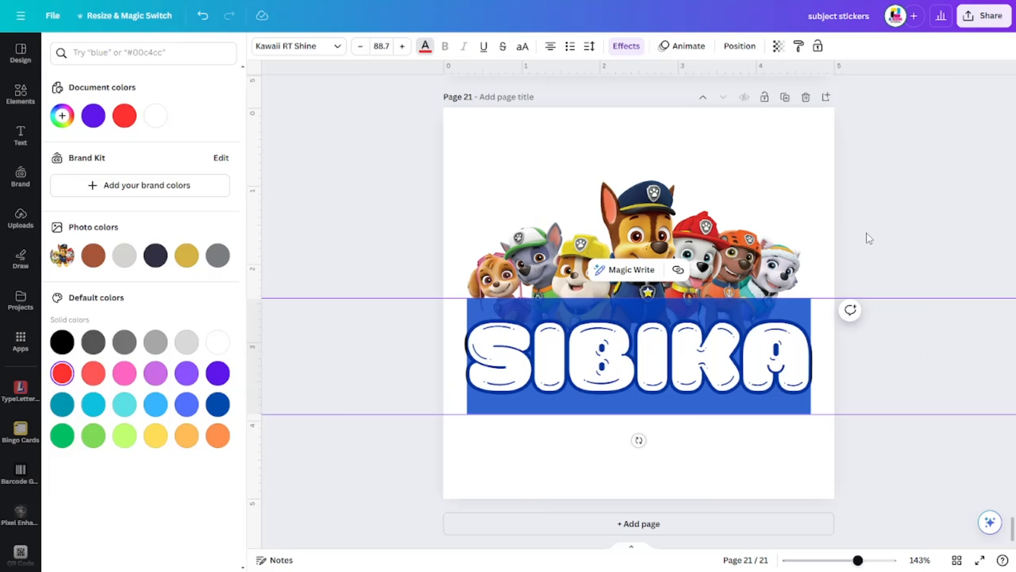
left_click(865, 233)
Try dark blue, white and lighter blue as the SIBIKA text's outline colour, then set the outline to default black
left_click(541, 361)
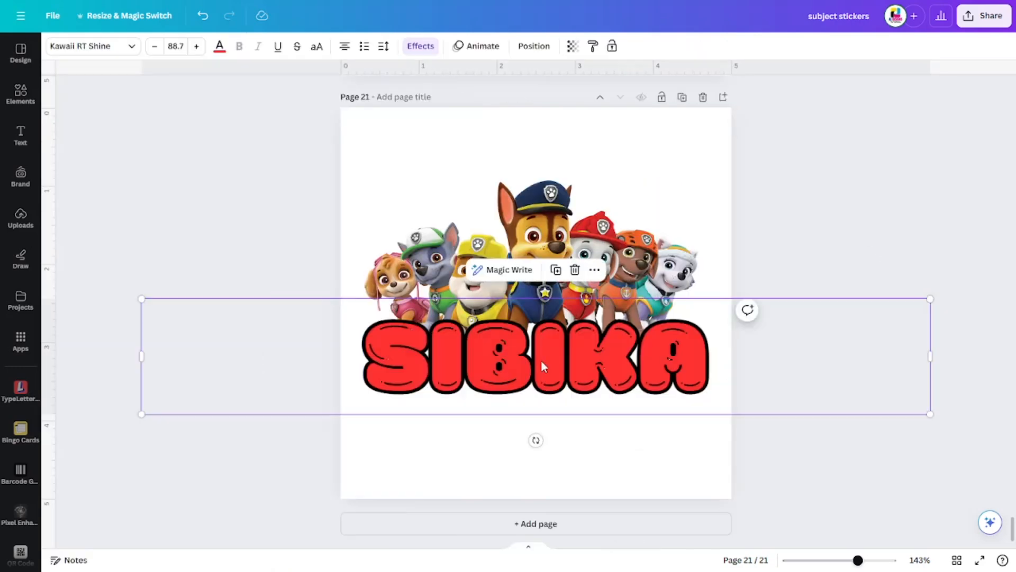
left_click(418, 48)
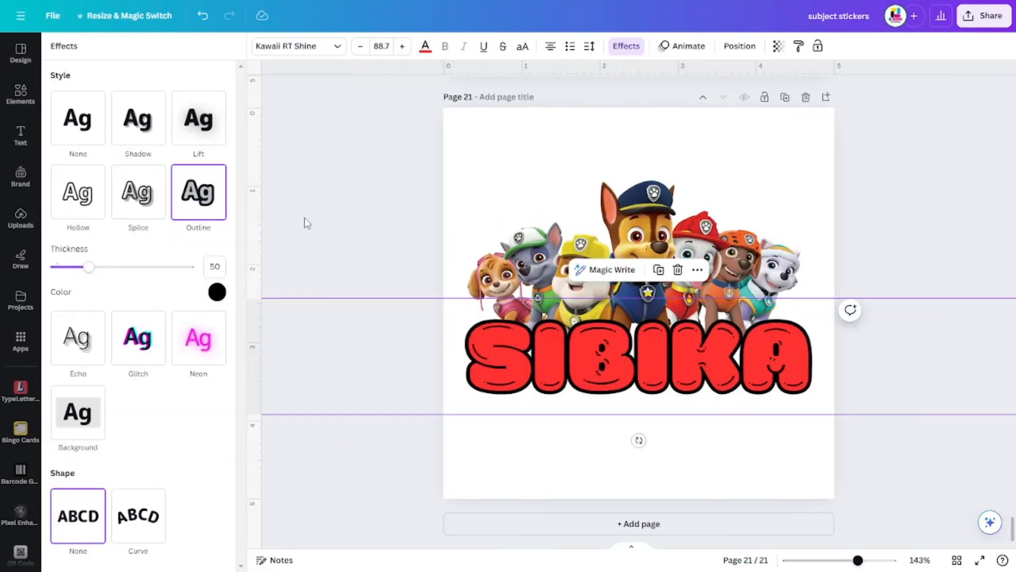
left_click(217, 292)
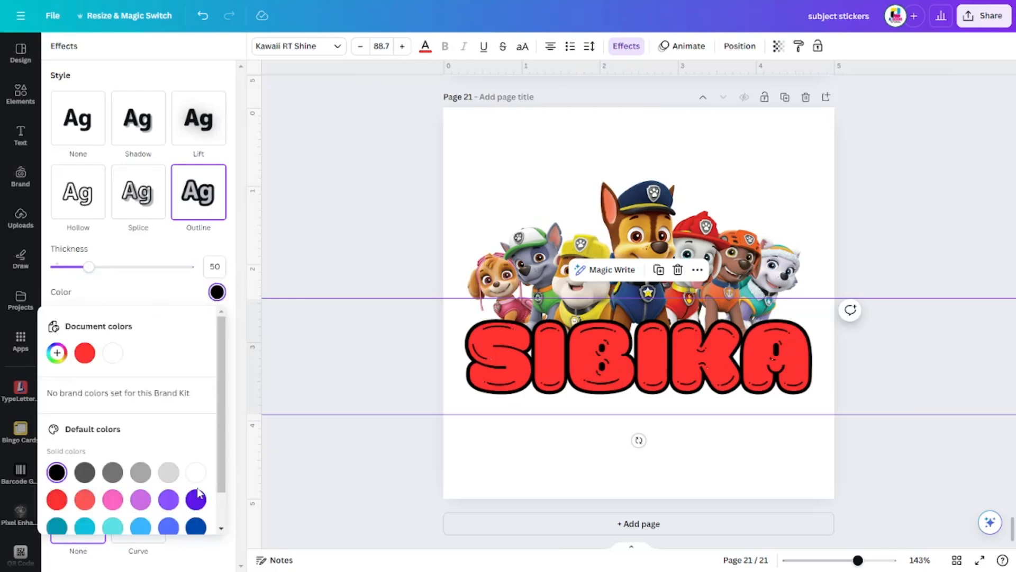
left_click(196, 526)
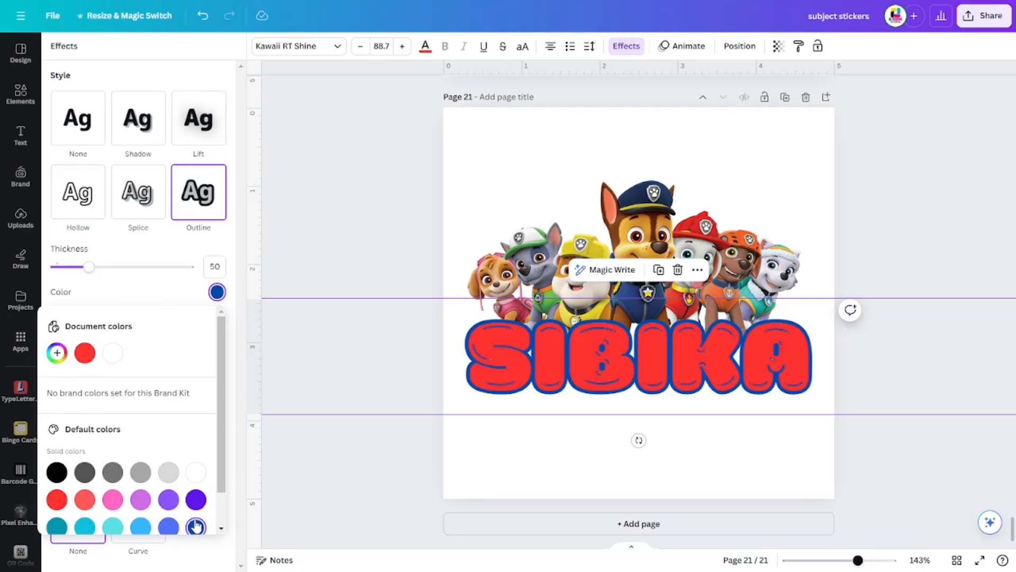
left_click(194, 474)
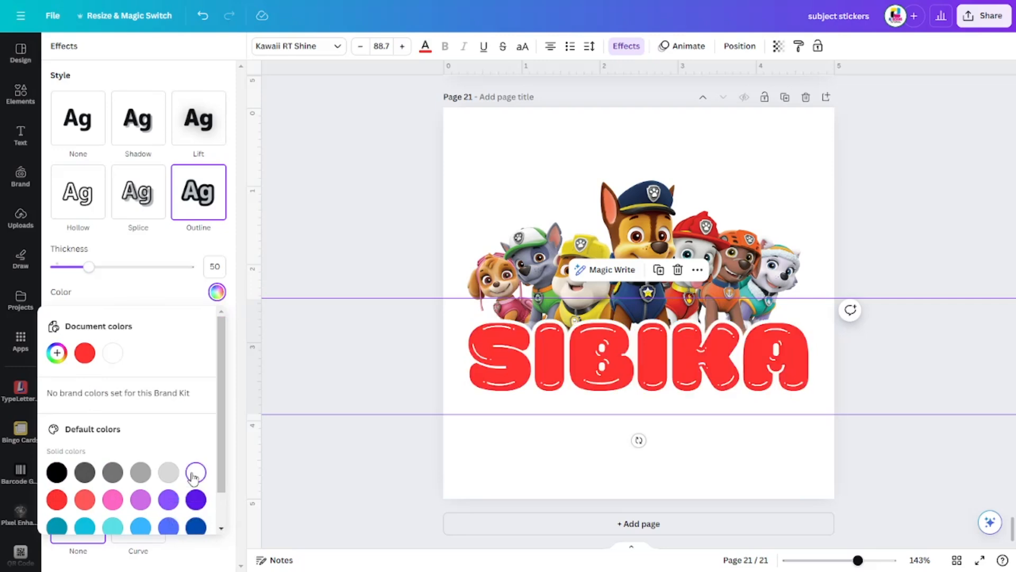
left_click(168, 526)
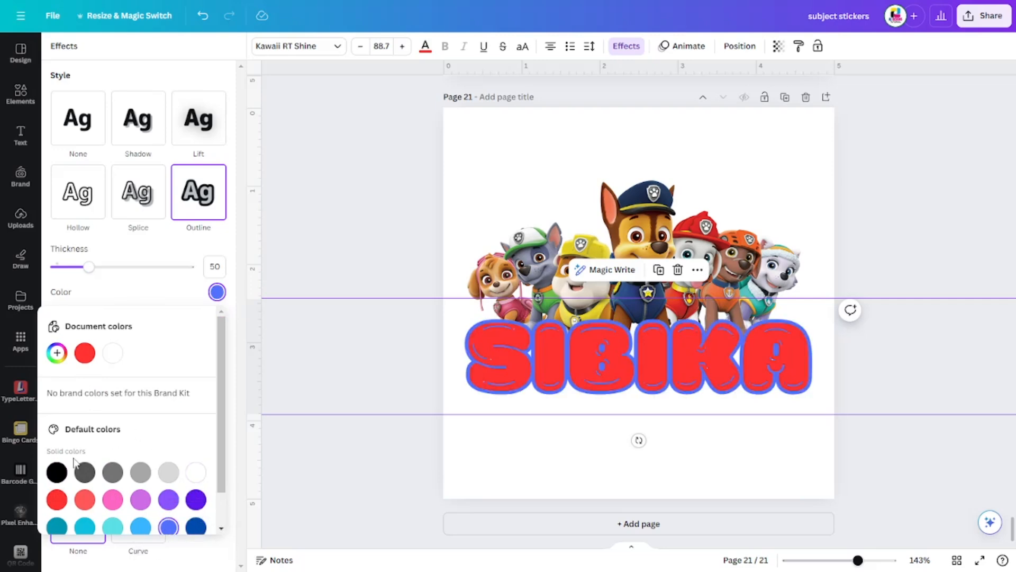
left_click(56, 472)
left_click(865, 249)
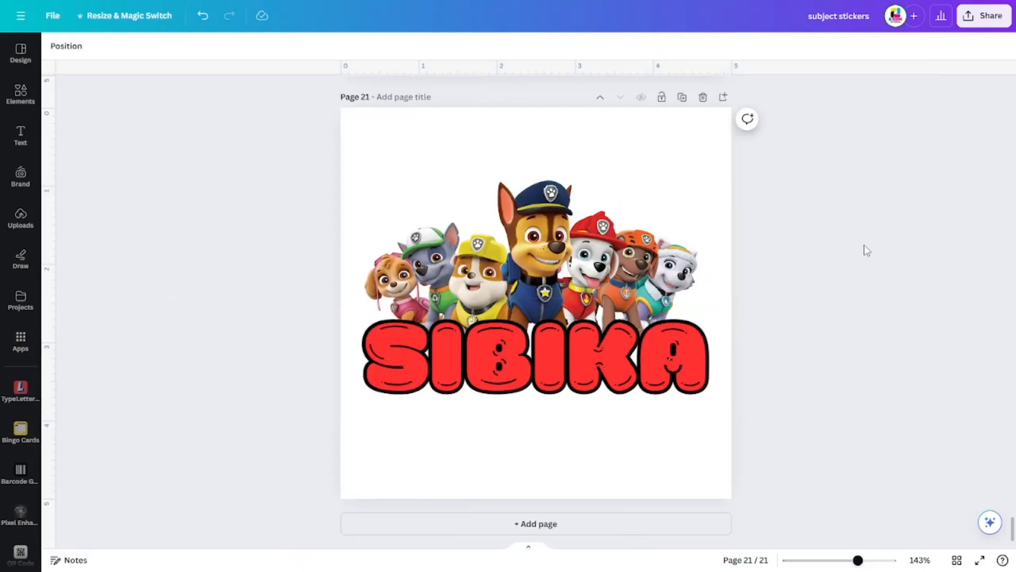
Compare the Reminder Notebook sticker page with the SIBIKA sticker page
scroll(785, 297, "up", 5)
scroll(784, 300, "down", 3)
scroll(785, 300, "down", 1)
scroll(780, 336, "up", 2)
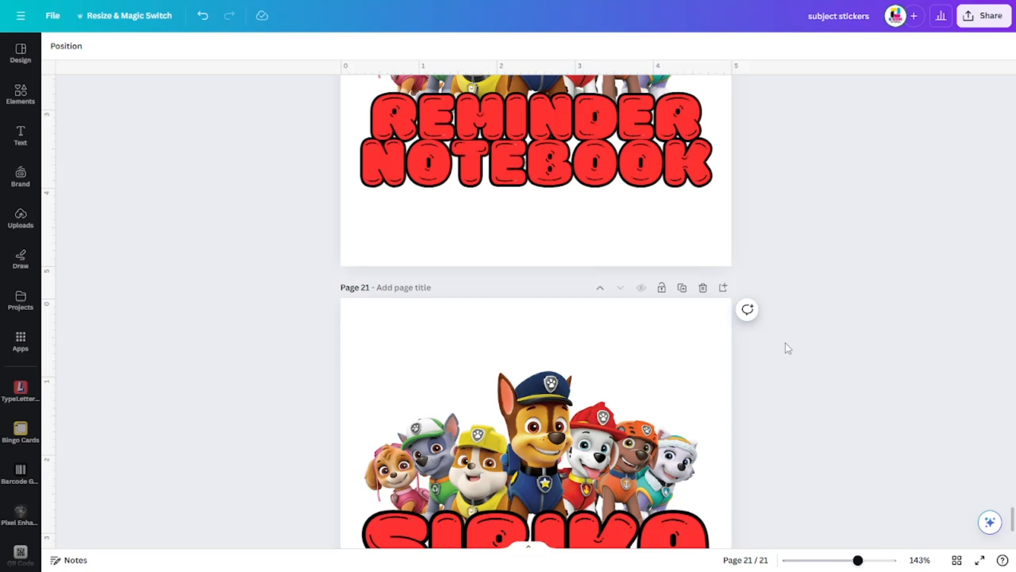
scroll(788, 348, "up", 4)
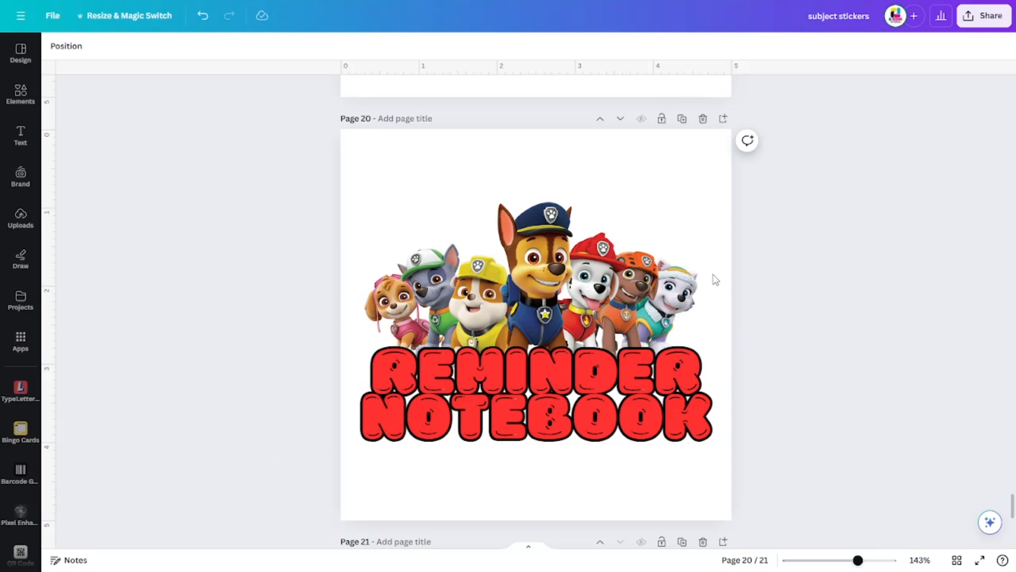
scroll(796, 433, "down", 8)
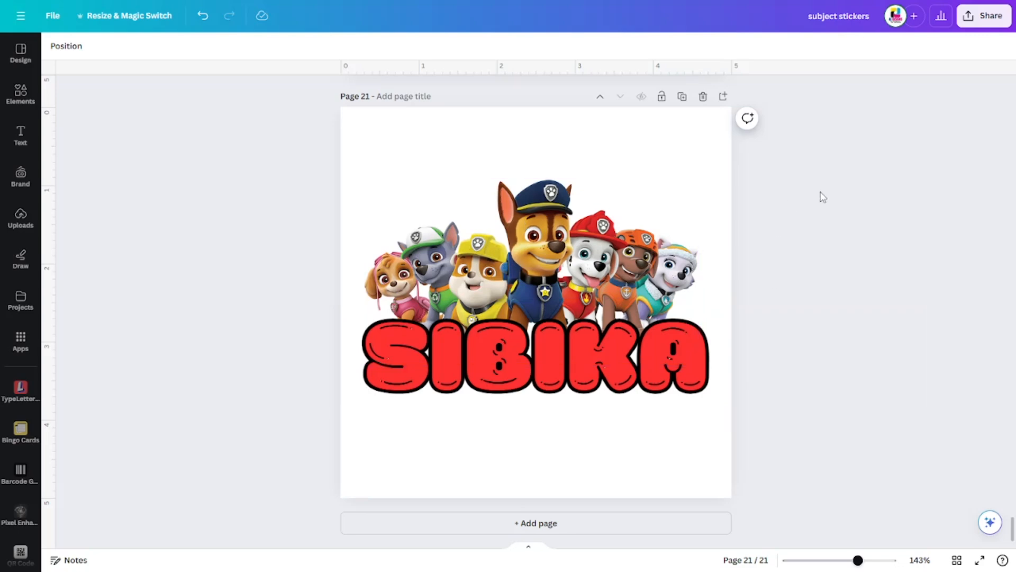
Review the design's PNG download settings and leave them without downloading
left_click(991, 16)
left_click(912, 319)
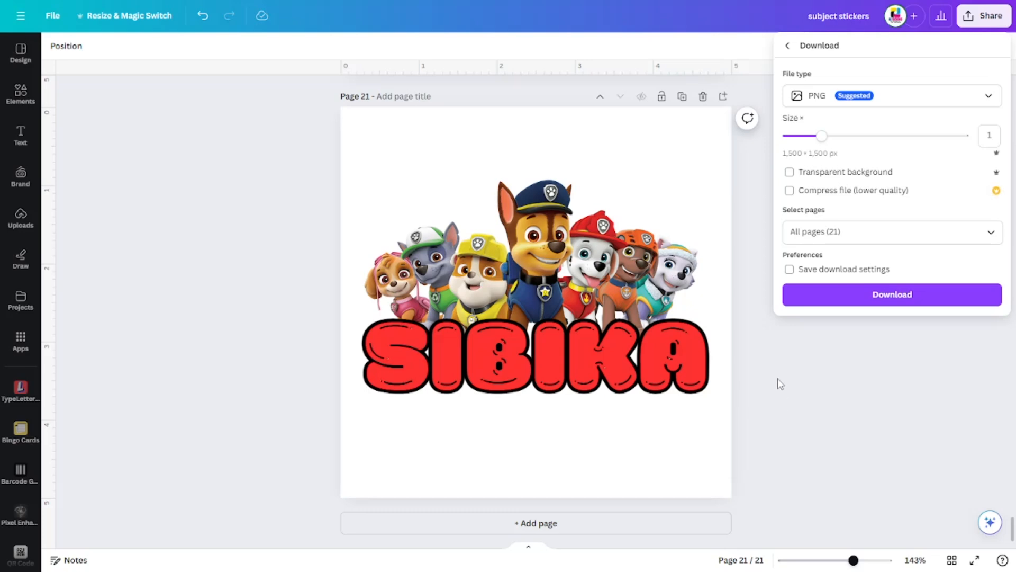
left_click(828, 365)
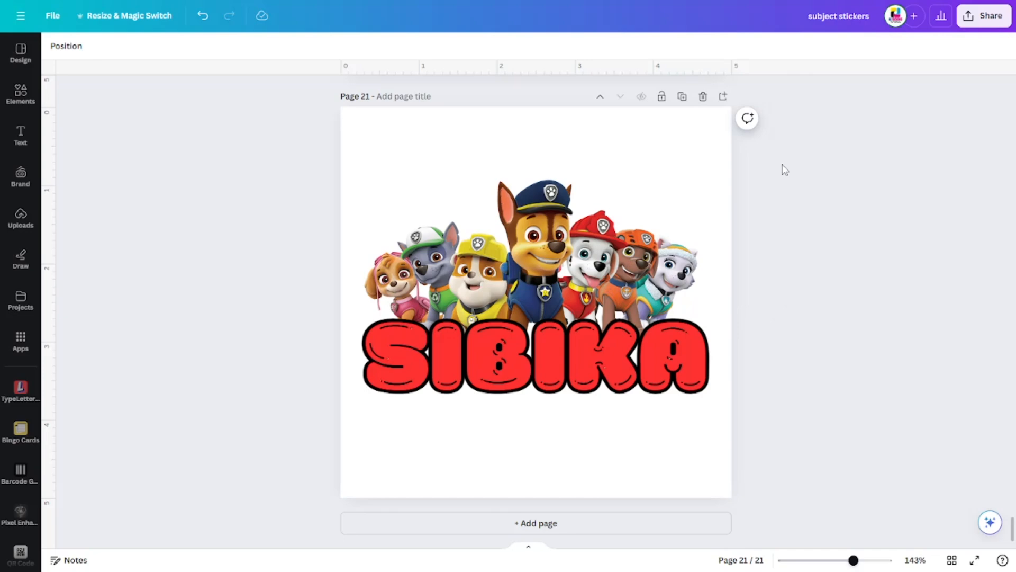
scroll(767, 316, "up", 5)
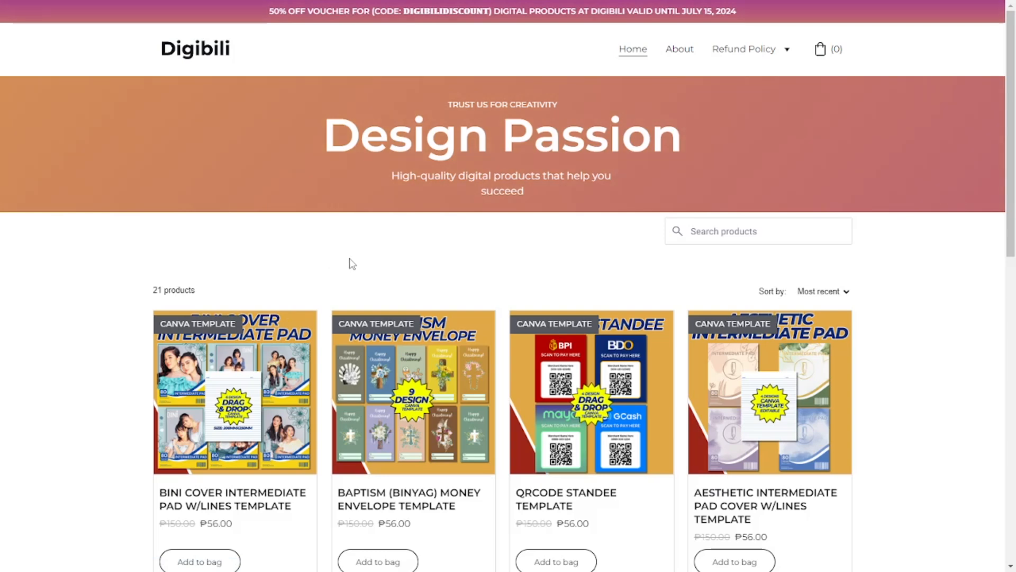
Browse the Canva template products listed on the Digibili store's home page
scroll(363, 256, "down", 3)
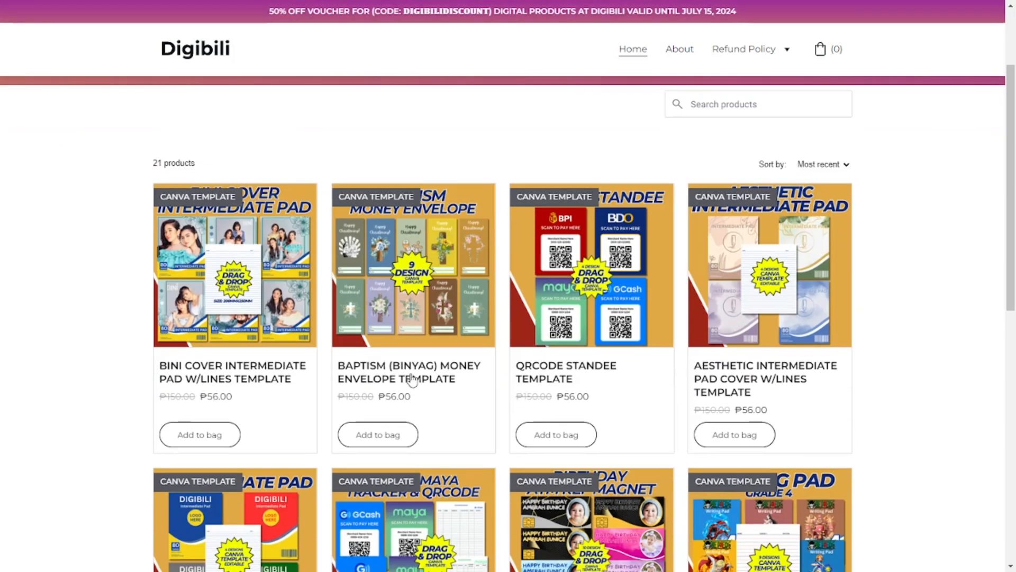
scroll(412, 376, "up", 3)
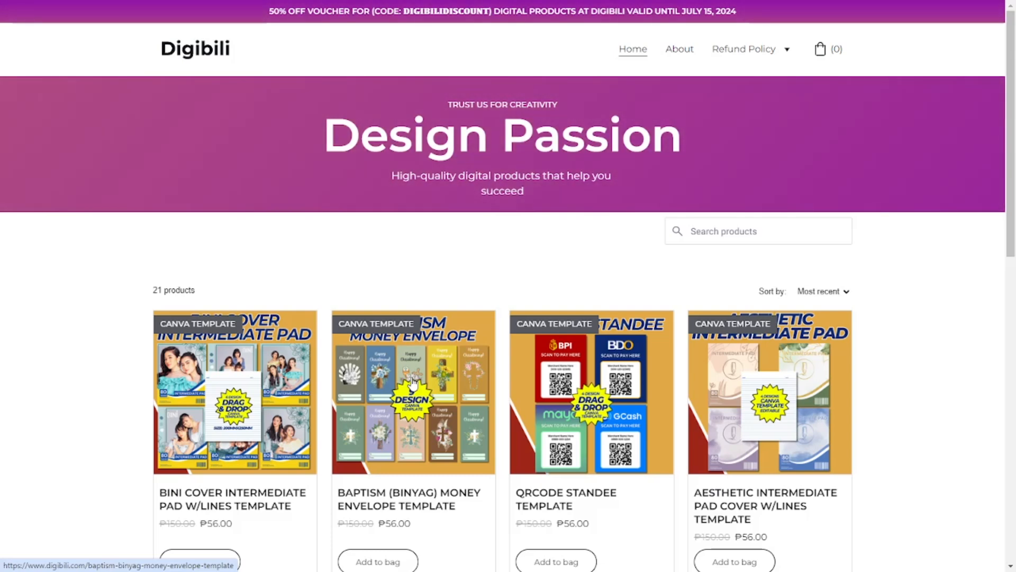
scroll(454, 352, "down", 2)
scroll(446, 392, "down", 3)
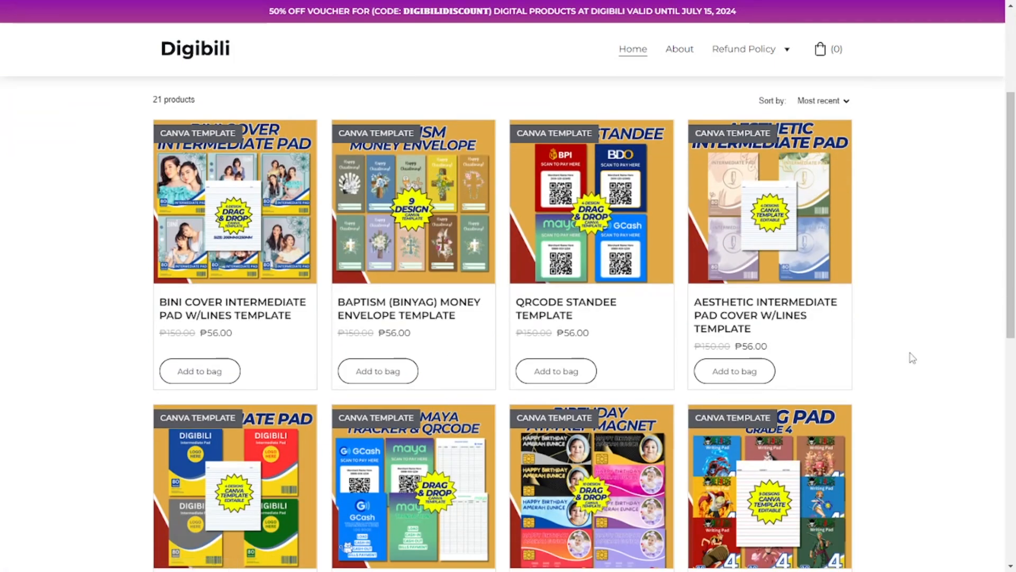
scroll(912, 358, "down", 3)
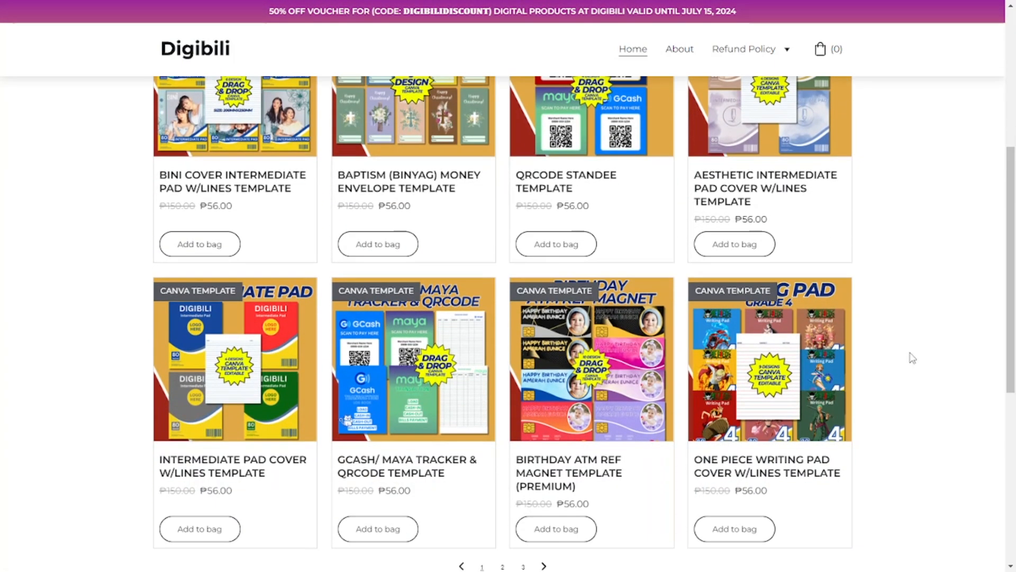
scroll(832, 430, "down", 3)
scroll(832, 430, "up", 6)
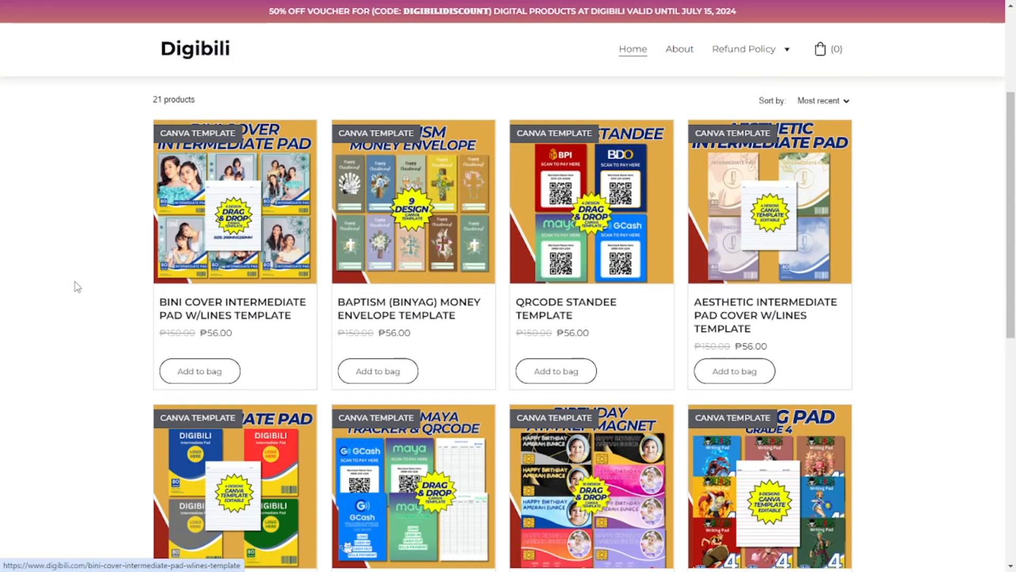
View the BINI Cover Intermediate Pad W/Lines Template's product details and add one to the shopping bag
left_click(251, 314)
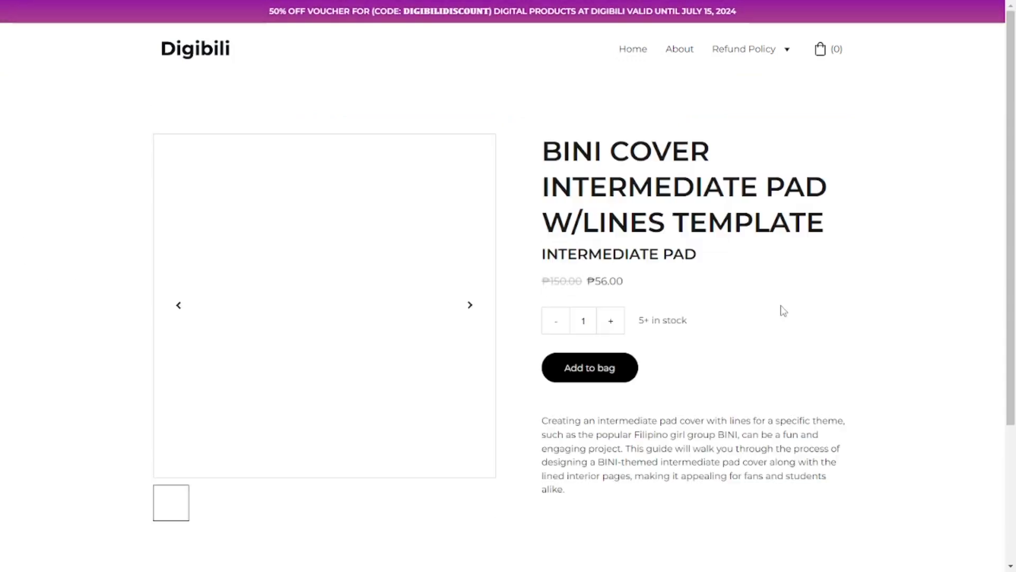
scroll(782, 310, "down", 2)
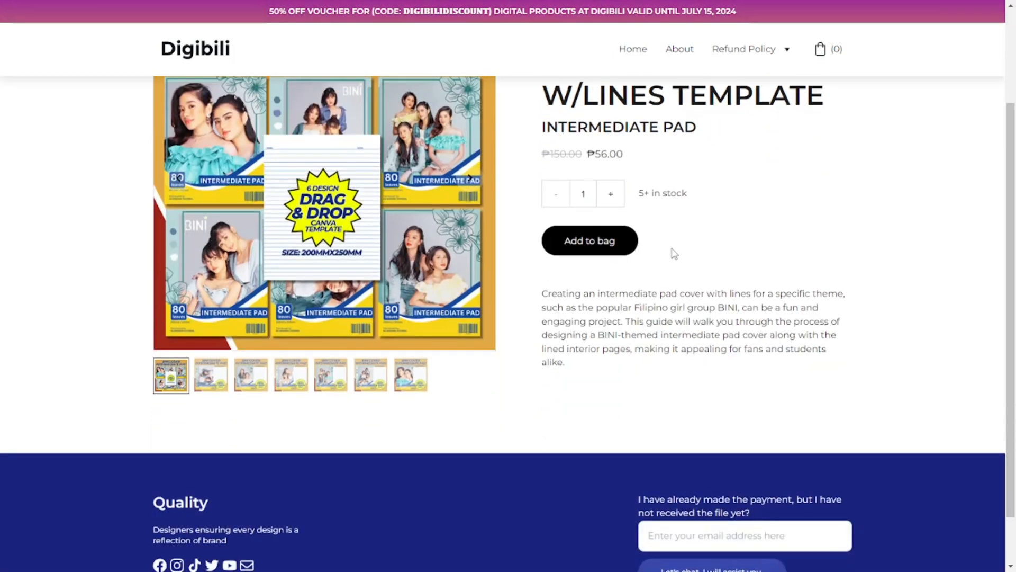
scroll(679, 284, "down", 1)
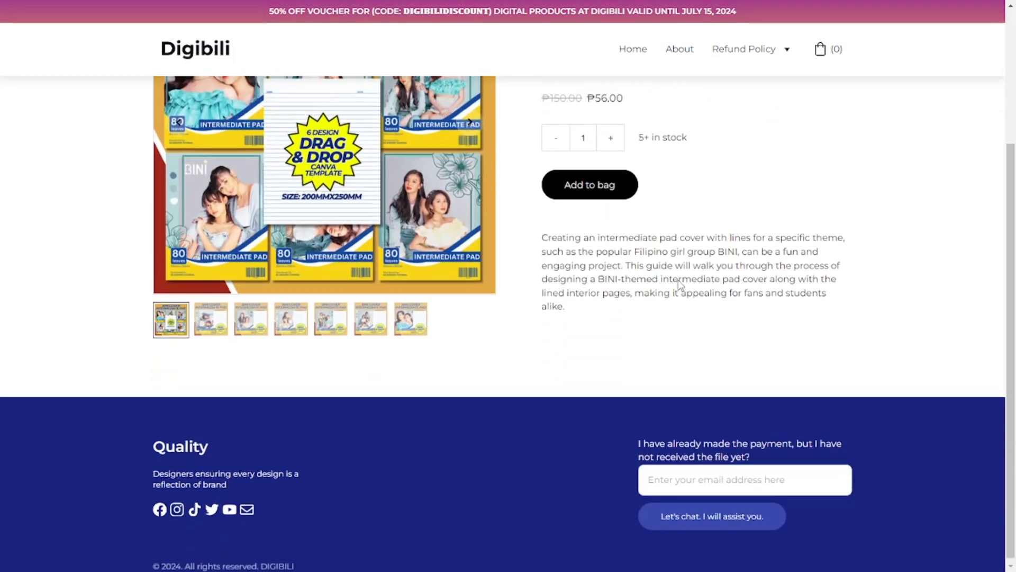
scroll(679, 285, "up", 2)
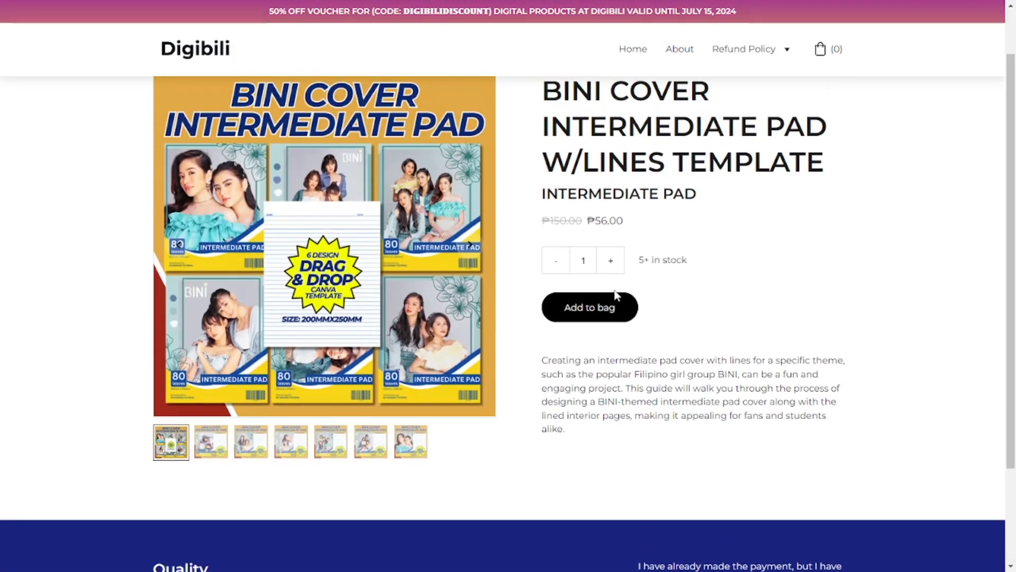
left_click(589, 309)
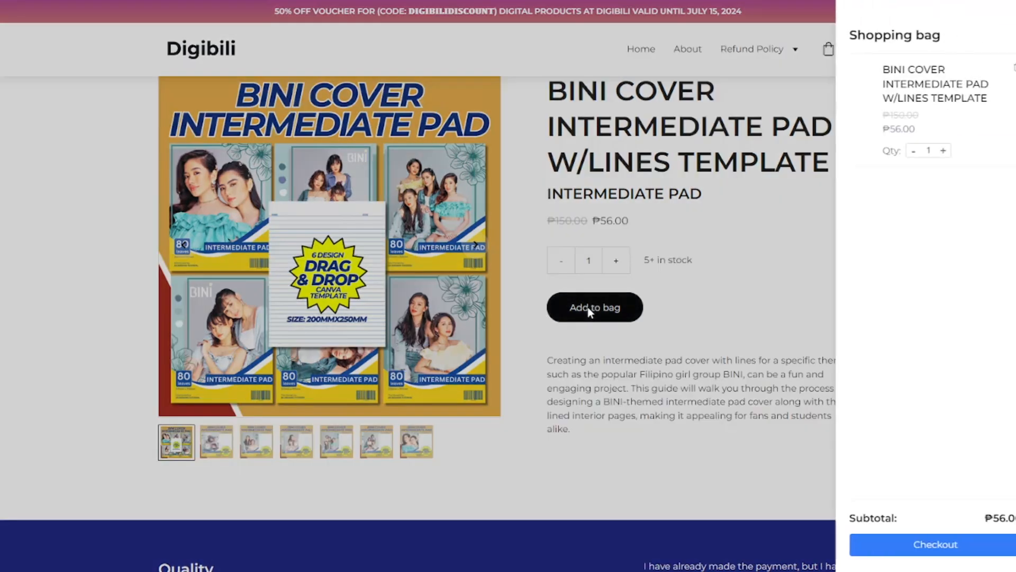
Proceed to checkout and apply the discount code DIGIBILIDISCOUNT to the order
left_click(920, 544)
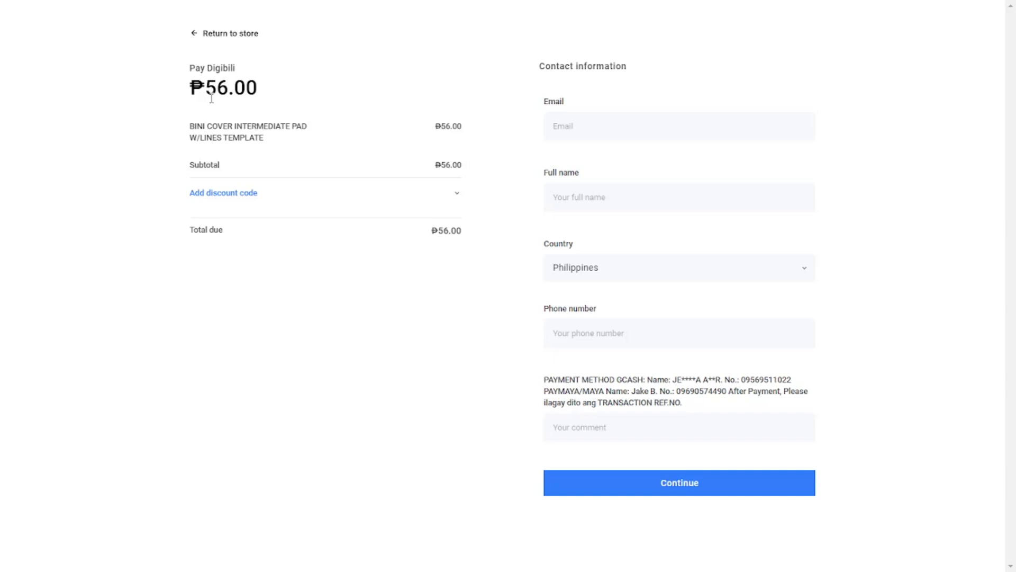
left_click(241, 196)
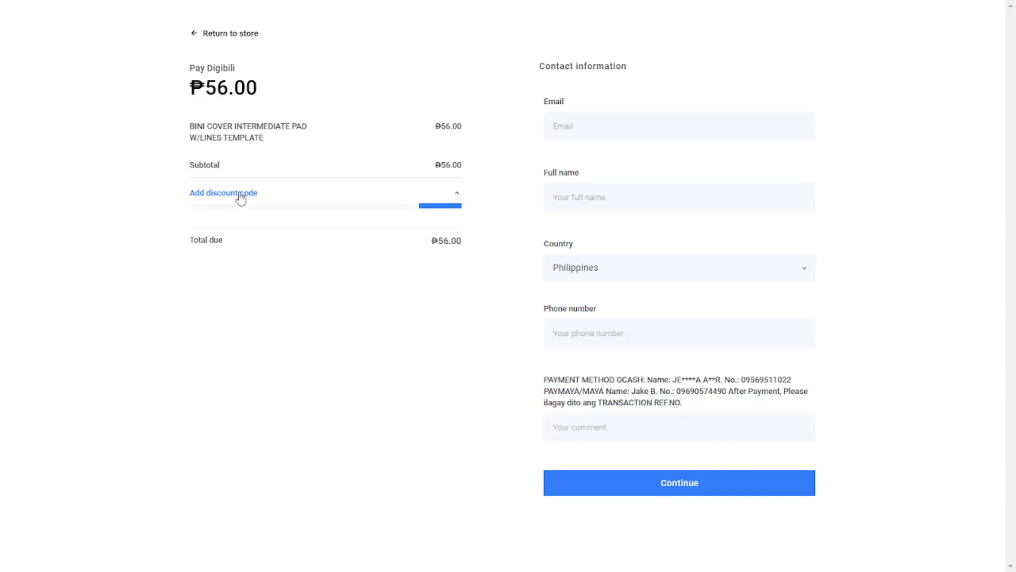
type("DIGIBILIDISCOUNT")
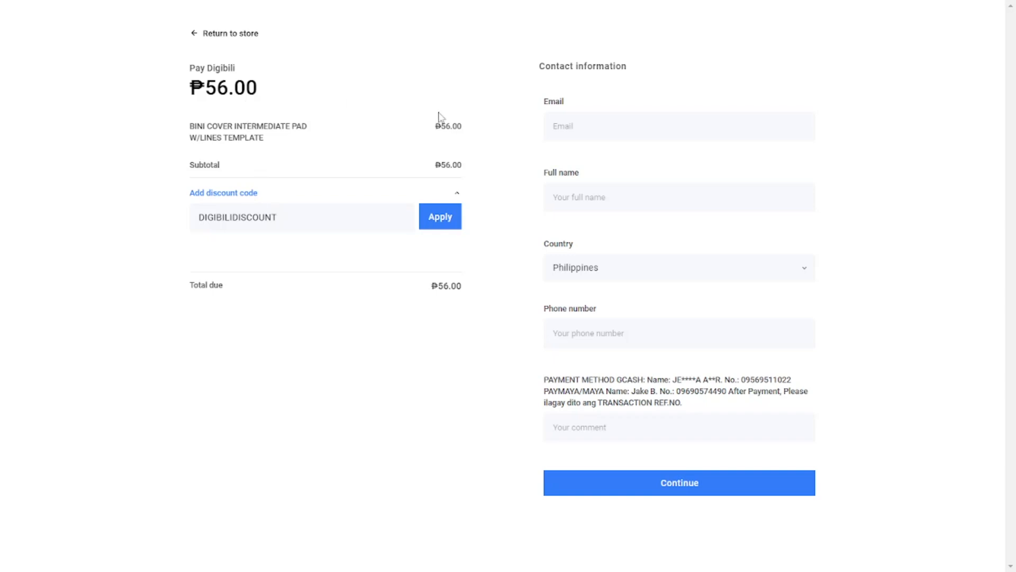
left_click(449, 219)
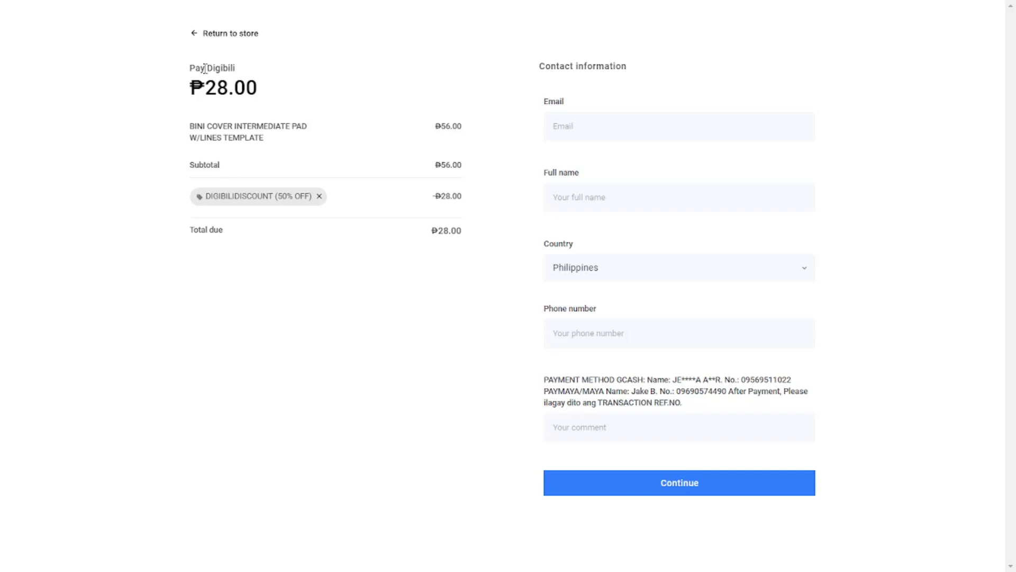
Return from checkout to the store and look through the template listings again
left_click(195, 34)
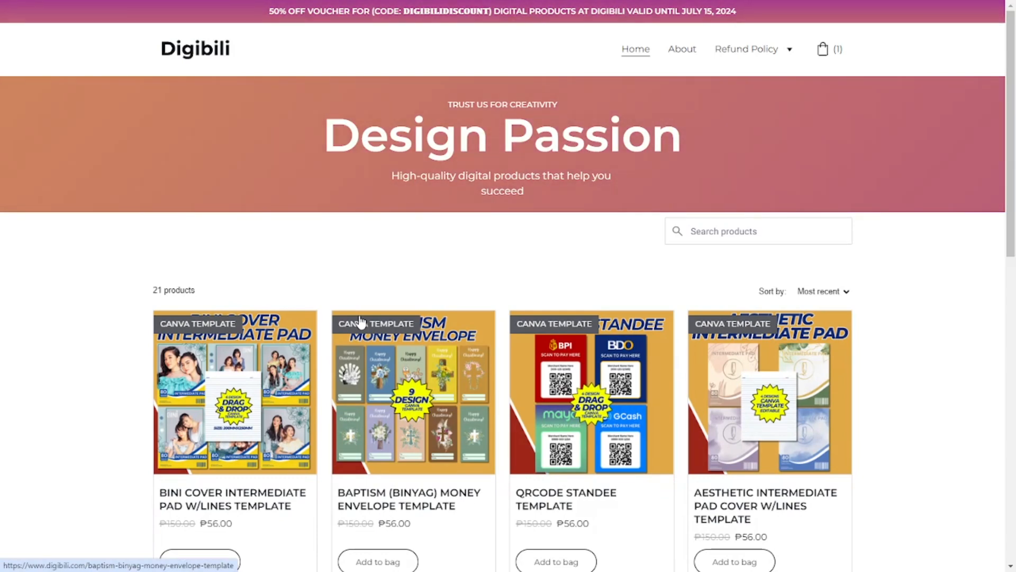
scroll(360, 321, "down", 3)
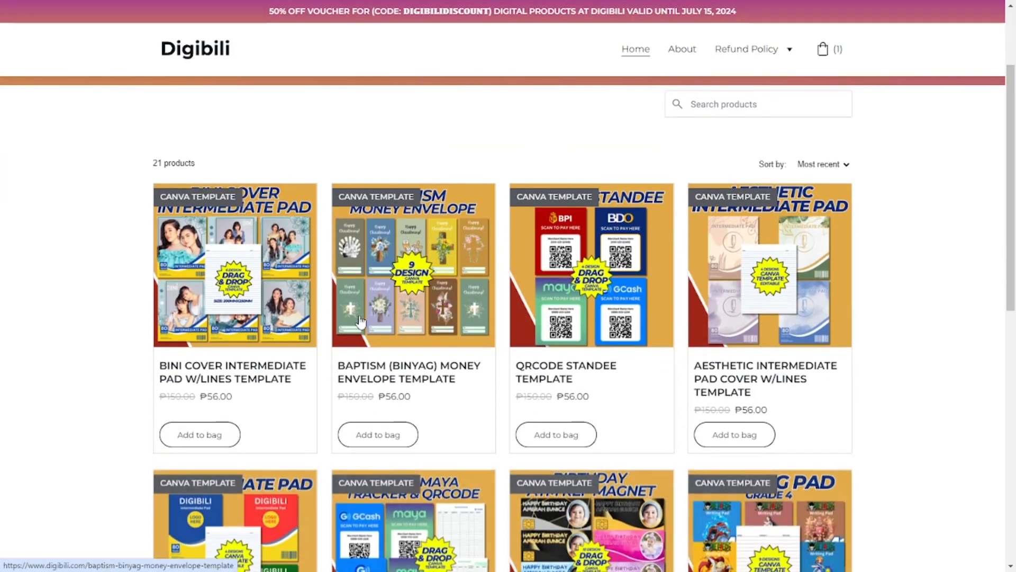
scroll(360, 321, "down", 4)
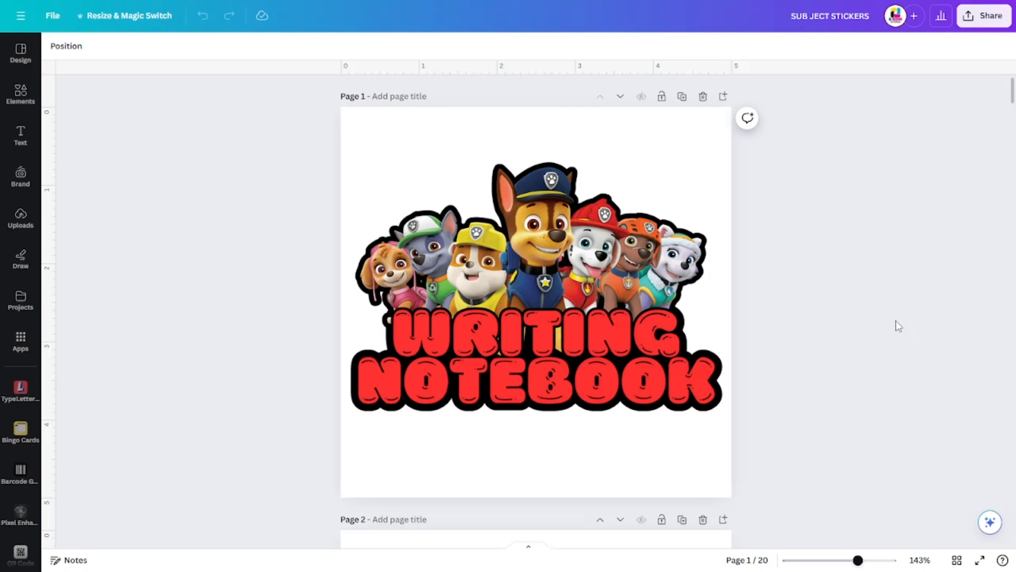
Add a blank page after the ARTS sticker at the end of the SUB JECT STICKERS design
left_click(483, 211)
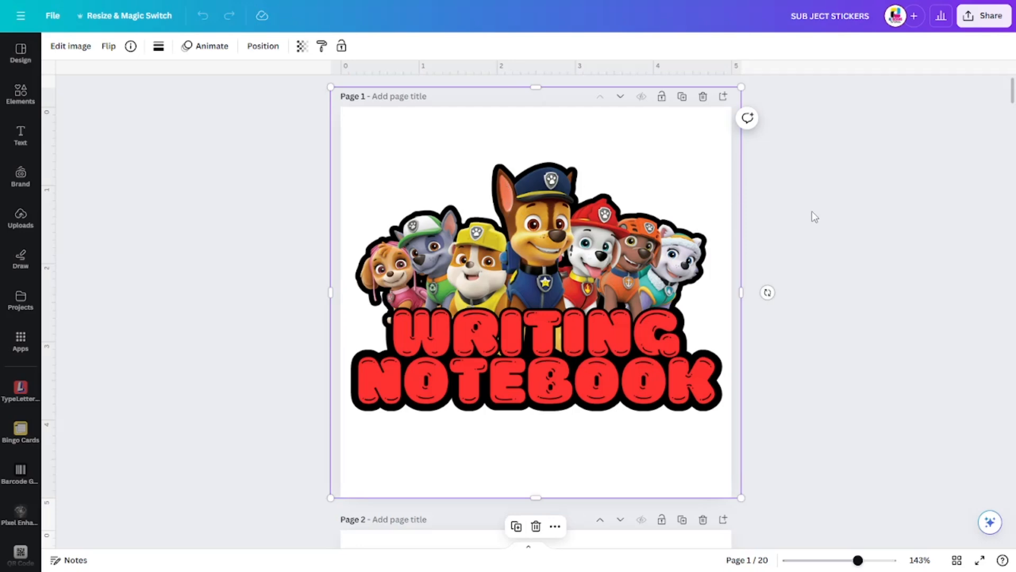
left_click(857, 308)
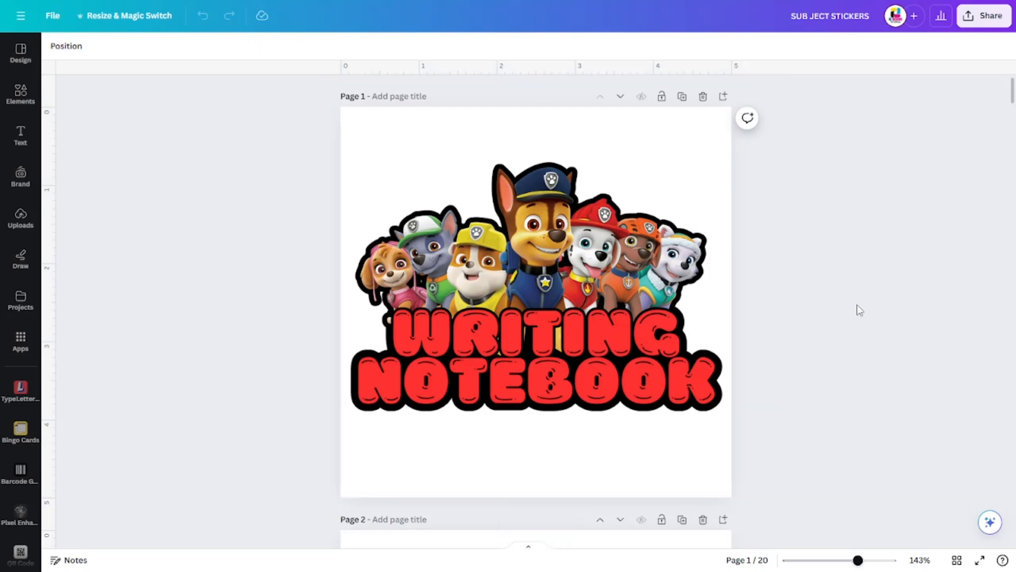
scroll(859, 310, "down", 20)
scroll(913, 325, "down", 9)
left_click_drag(1013, 210, 1013, 540)
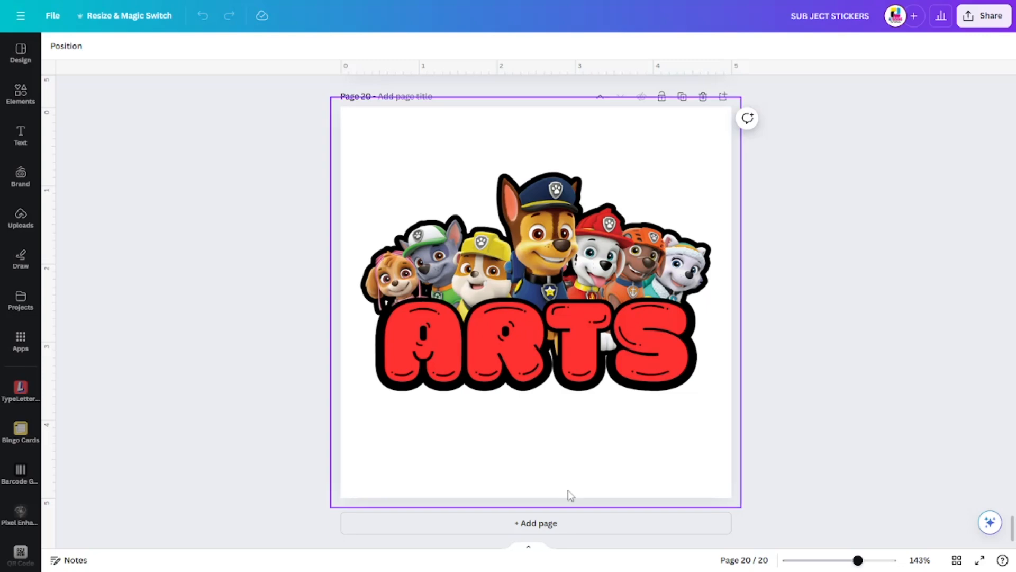
left_click(573, 531)
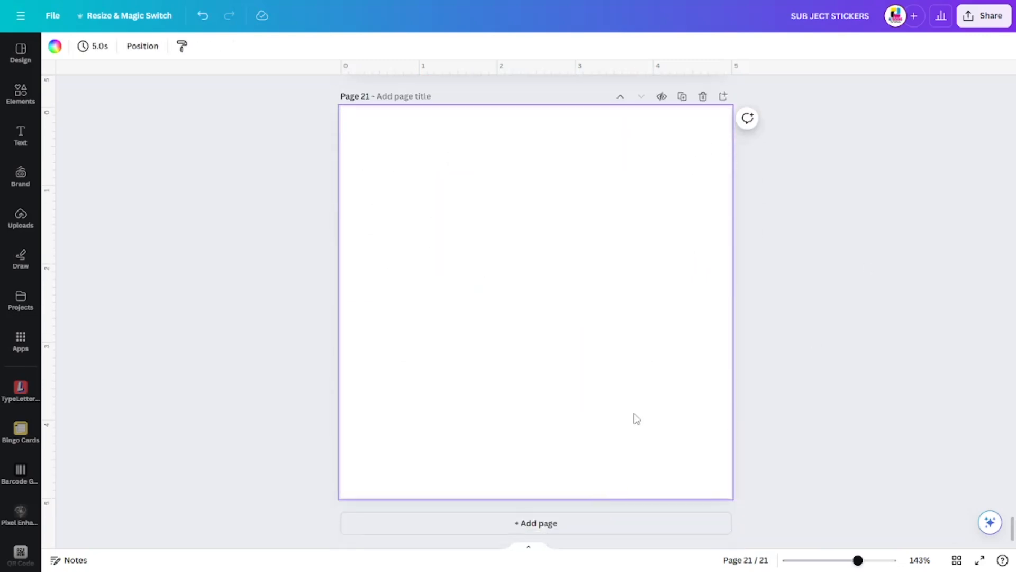
Place the uploaded WRITING NOTEBOOK sticker image on the blank page 21
scroll(651, 376, "up", 3)
scroll(868, 365, "down", 3)
scroll(772, 365, "up", 3)
scroll(763, 351, "down", 3)
left_click(11, 225)
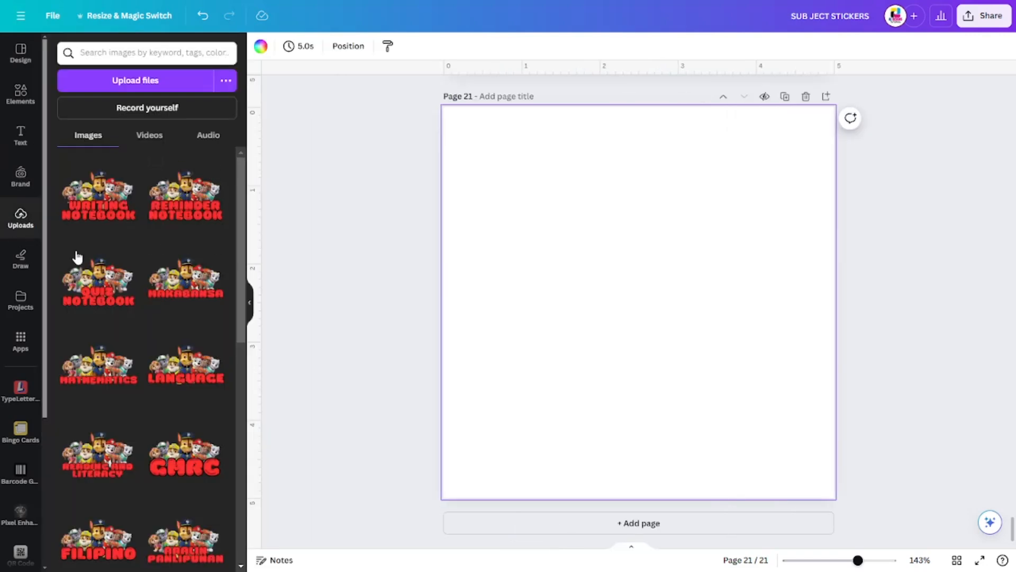
left_click(108, 211)
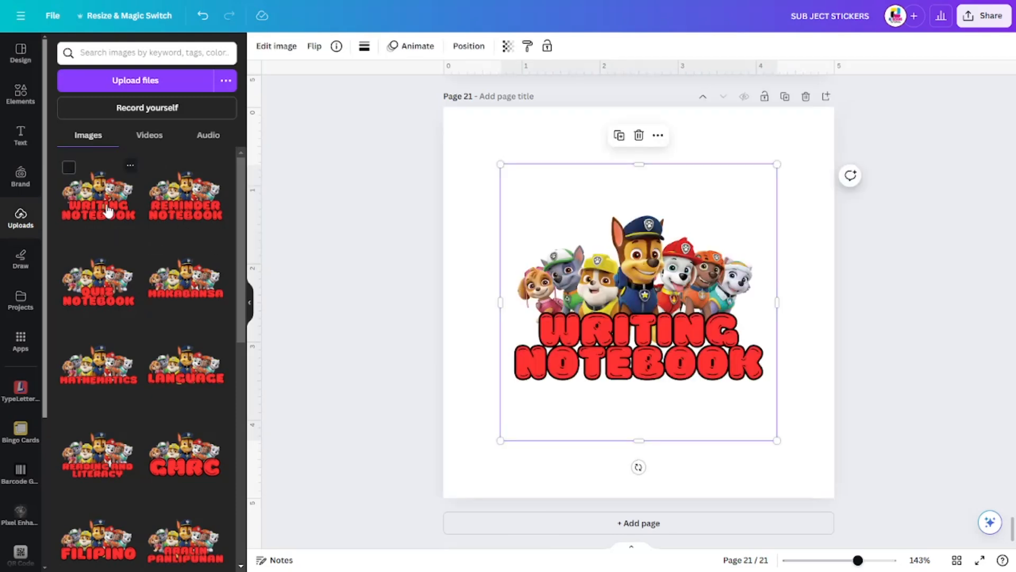
Enlarge the WRITING NOTEBOOK sticker and align its corners so the image fills the whole page
left_click(251, 304)
left_click_drag(398, 164, 342, 139)
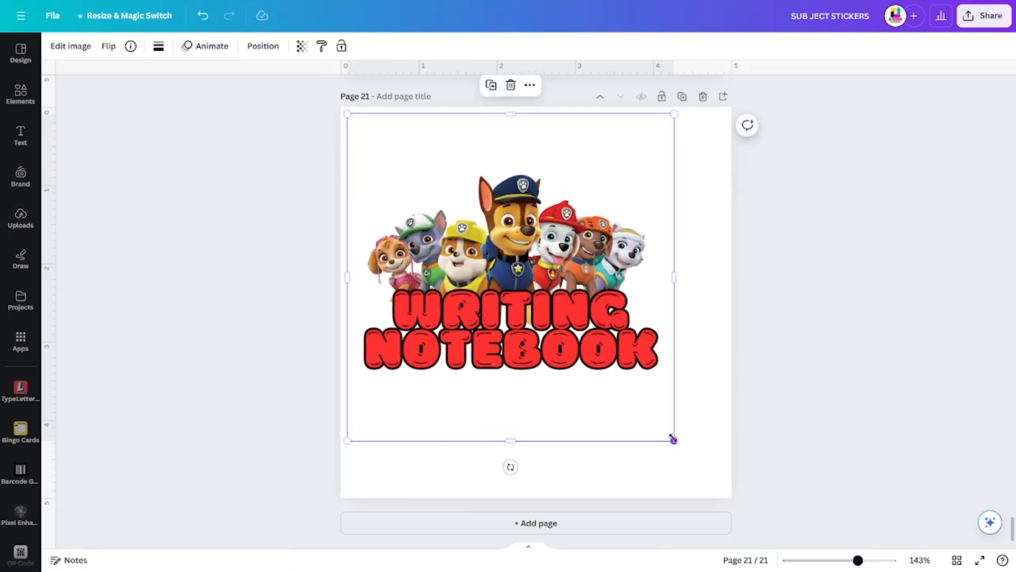
left_click_drag(695, 449, 740, 476)
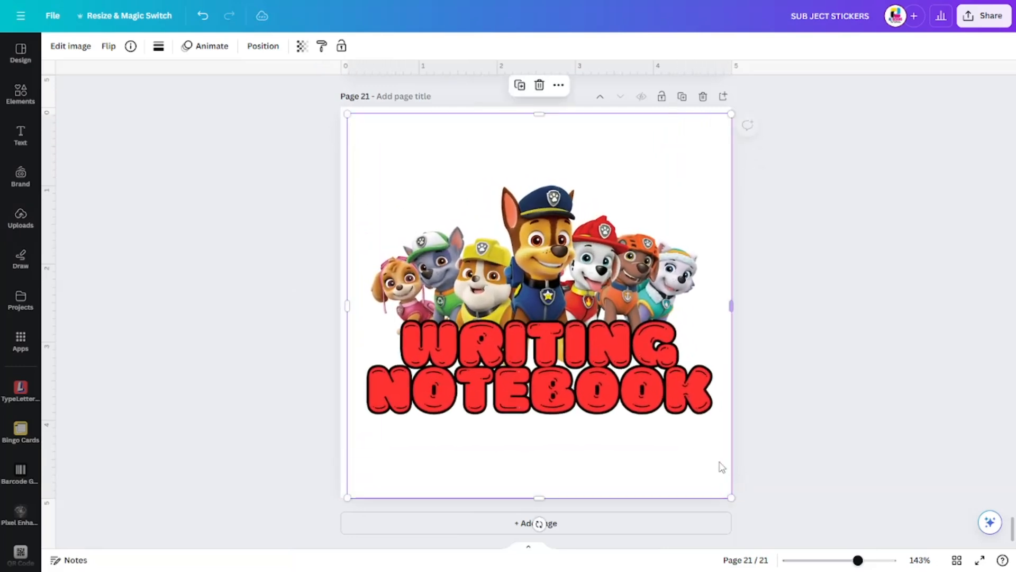
left_click_drag(348, 115, 340, 107)
left_click(808, 328)
left_click(576, 299)
left_click(783, 295)
left_click(635, 291)
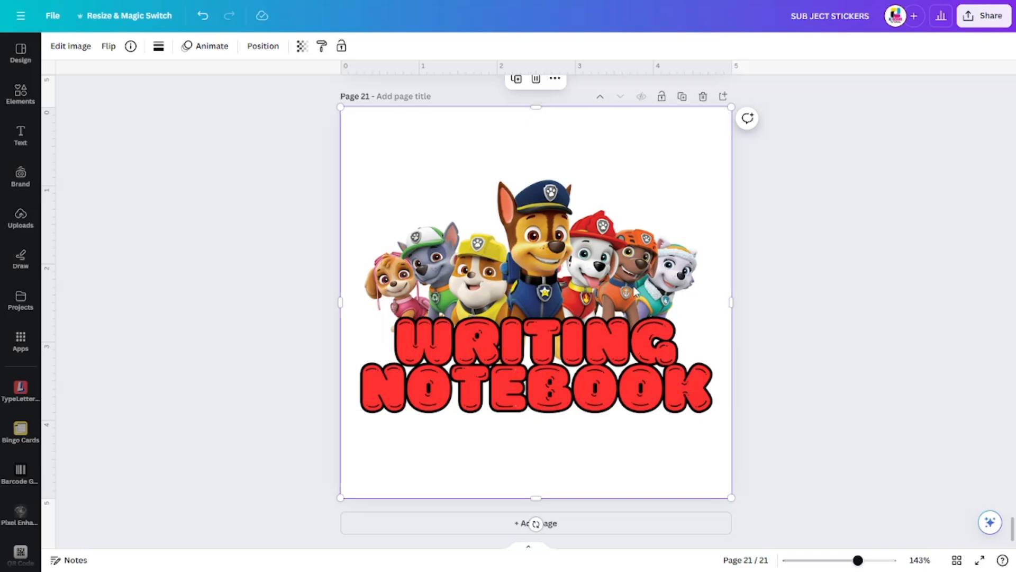
Set the page background to dark gray and move the WRITING NOTEBOOK sticker around on it
left_click(868, 279)
left_click(587, 263)
left_click_drag(608, 310, 600, 330)
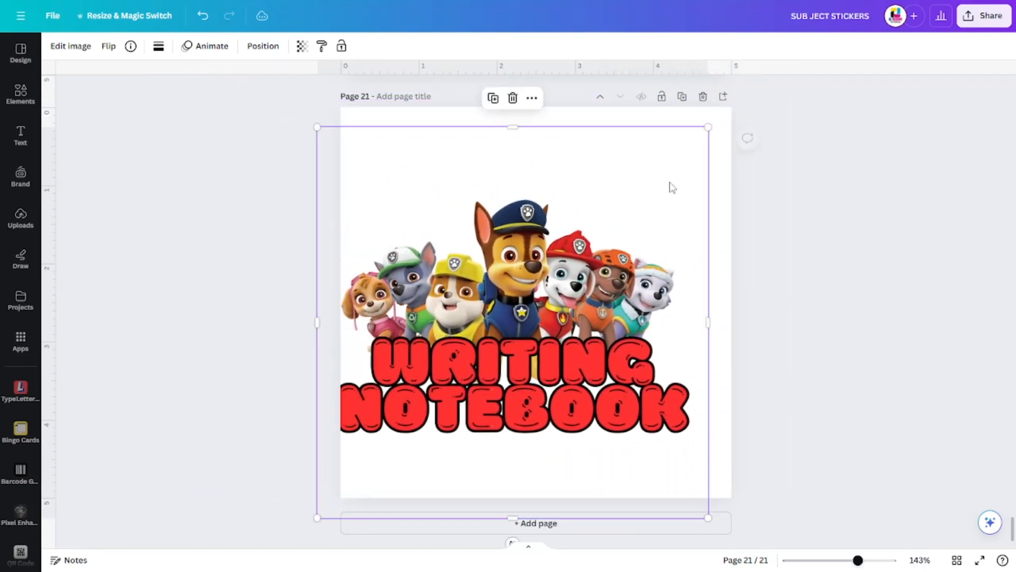
left_click(717, 125)
left_click(55, 46)
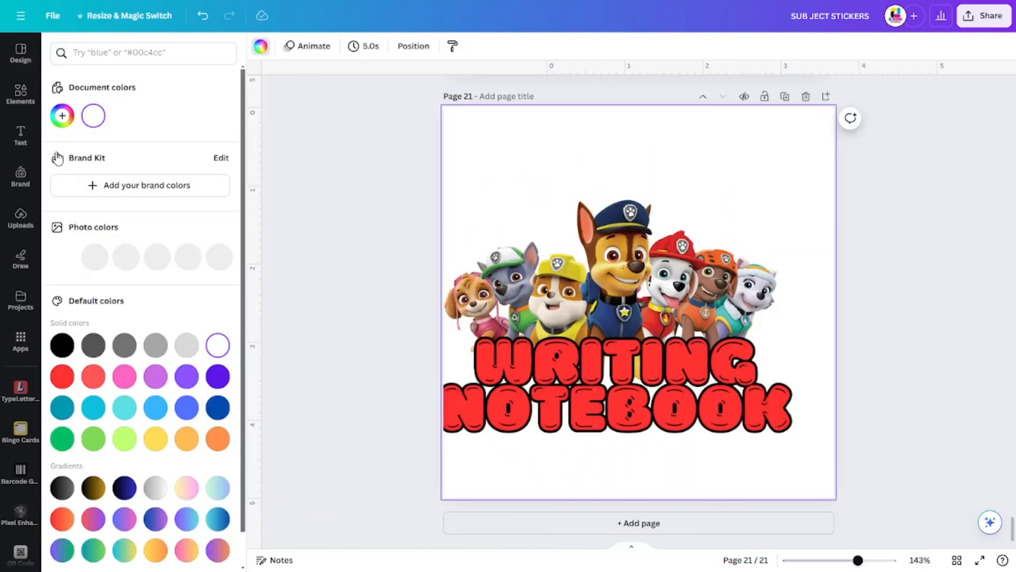
left_click(103, 345)
left_click_drag(557, 294, 587, 298)
left_click_drag(607, 308, 609, 306)
left_click_drag(650, 438, 706, 423)
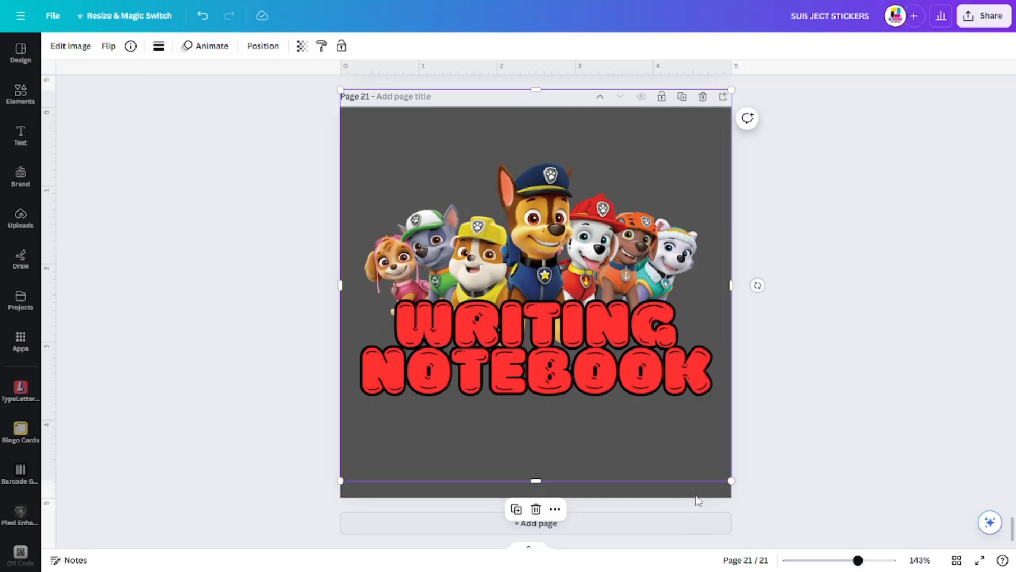
Restore the white page background and align the sticker with the page edges
left_click(697, 492)
left_click(55, 47)
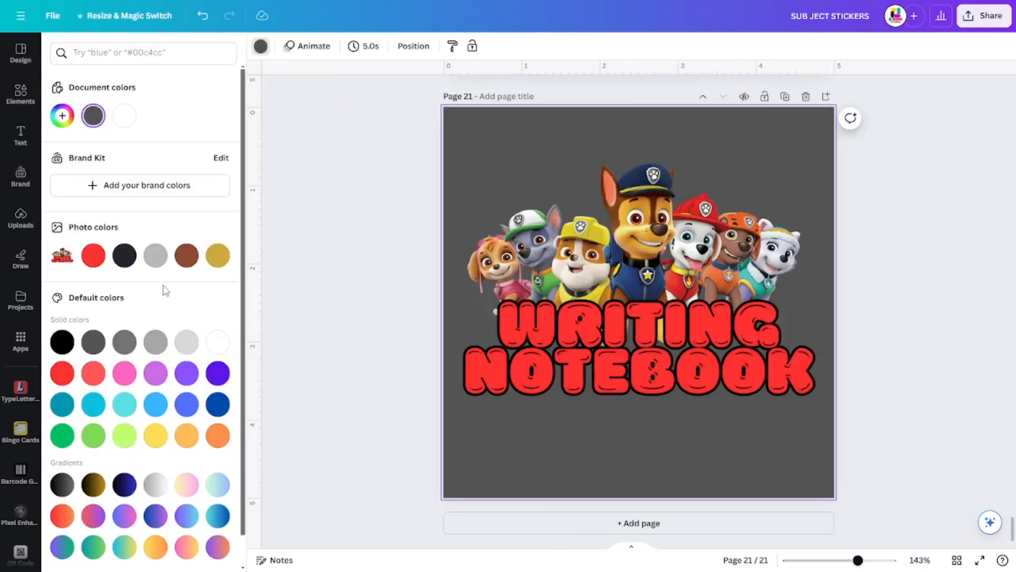
left_click(217, 343)
left_click_drag(614, 294, 603, 311)
left_click(842, 331)
Apply the Outline shadow effect to the WRITING NOTEBOOK sticker
left_click(558, 283)
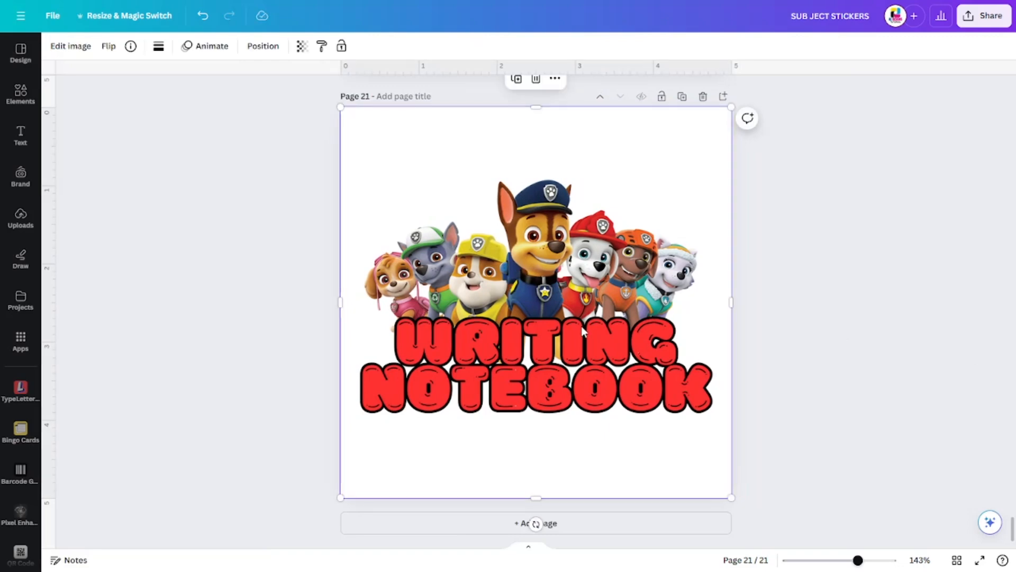
left_click(78, 53)
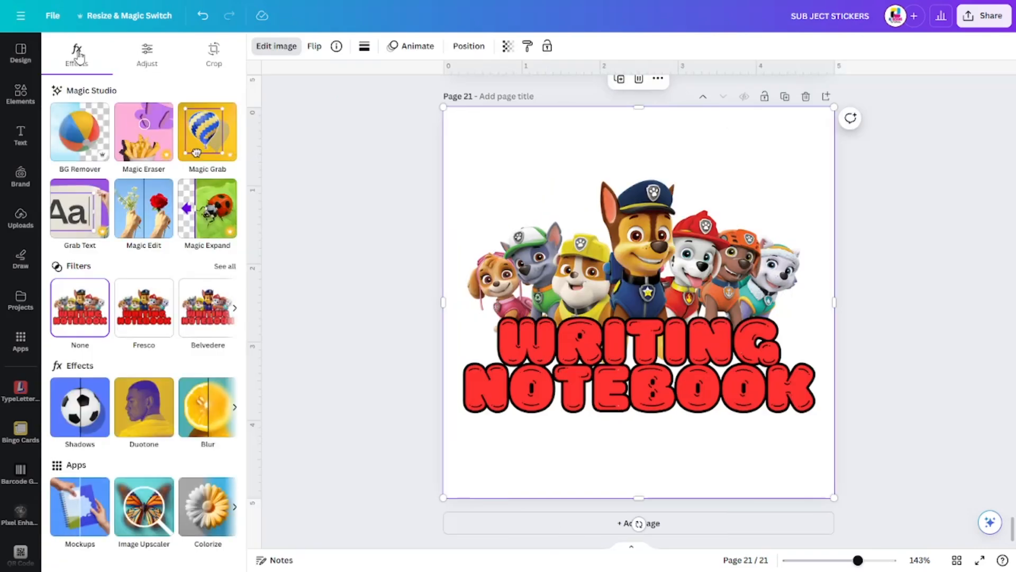
left_click(75, 409)
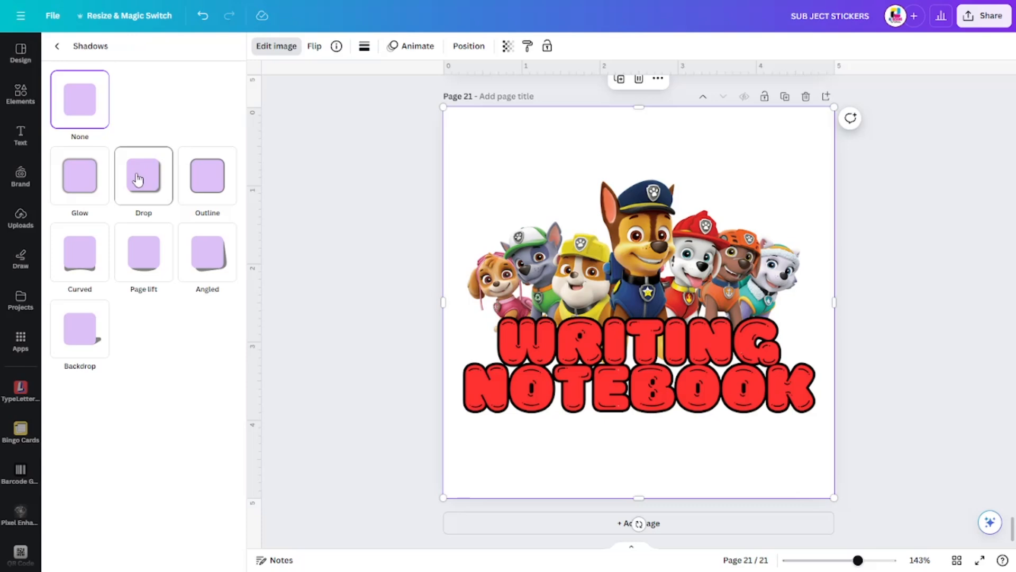
left_click(213, 183)
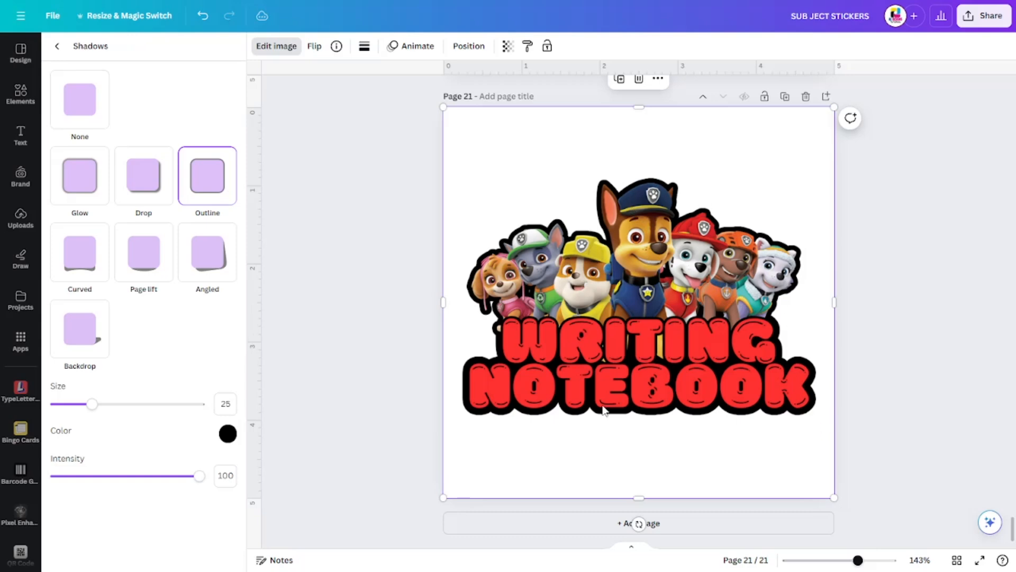
Try red and pink shades for the sticker's outline, ending with bright pink #FF097F
left_click(228, 433)
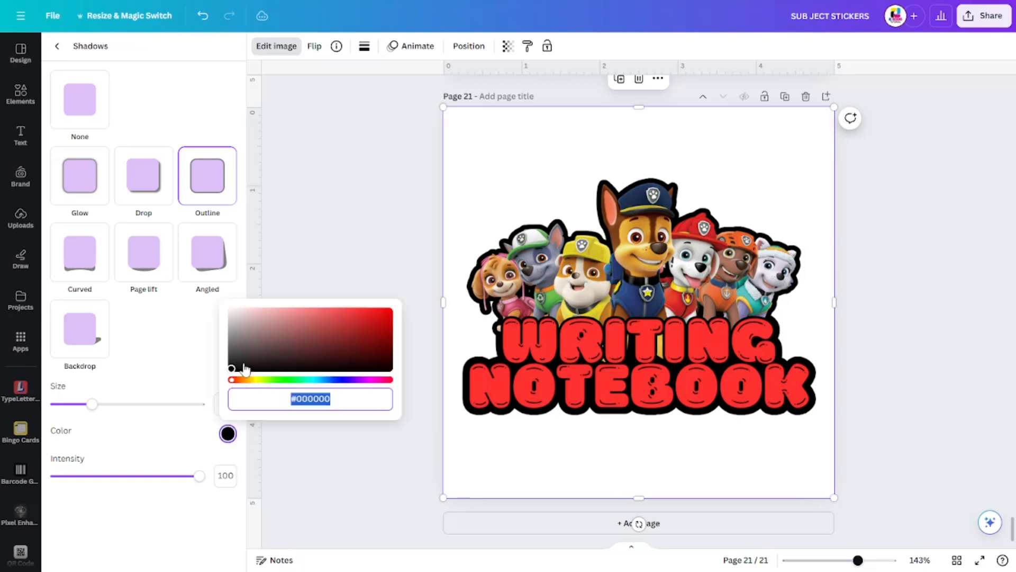
left_click_drag(232, 369, 387, 320)
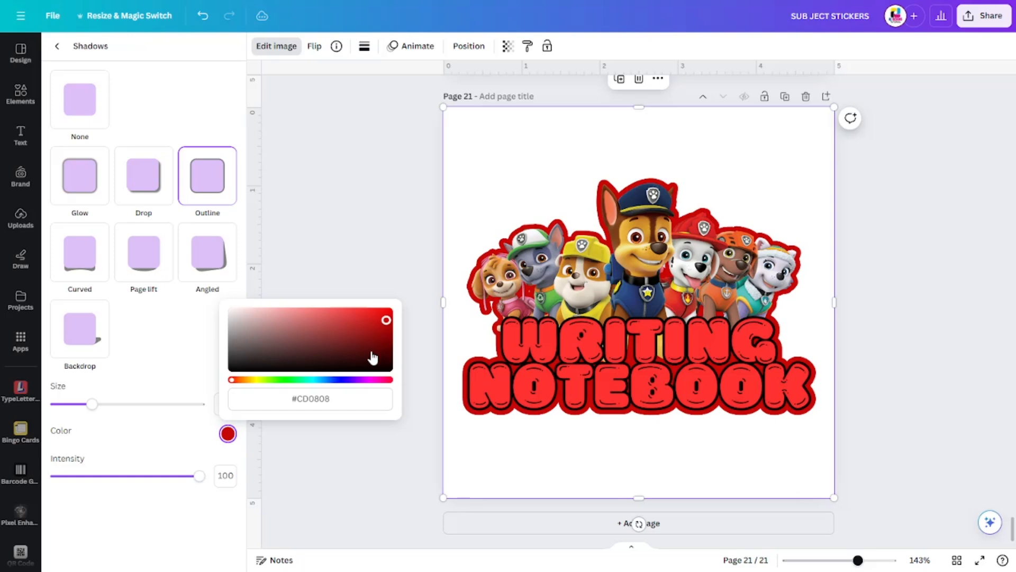
left_click(342, 380)
left_click_drag(342, 380, 375, 380)
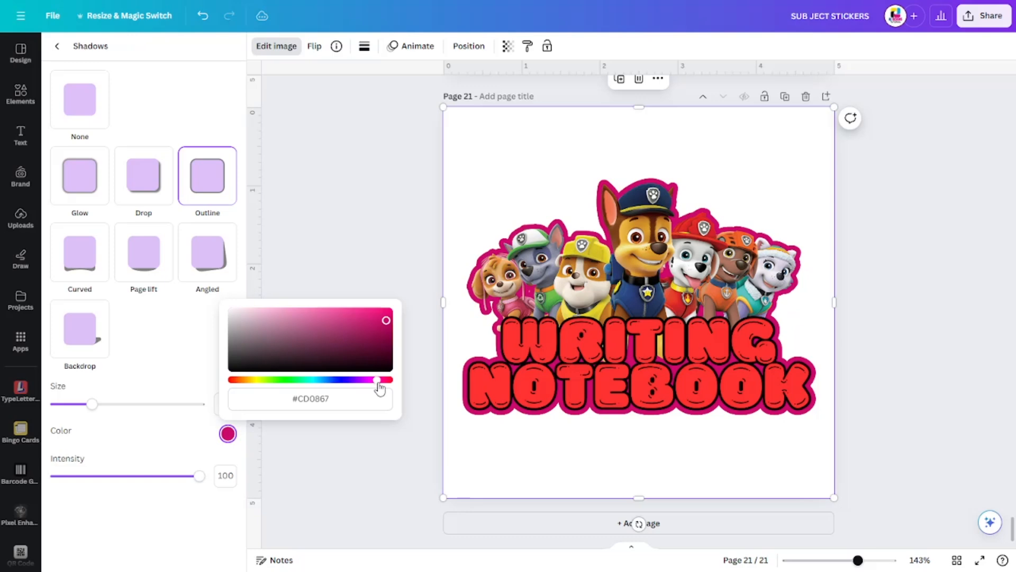
left_click_drag(386, 320, 388, 311)
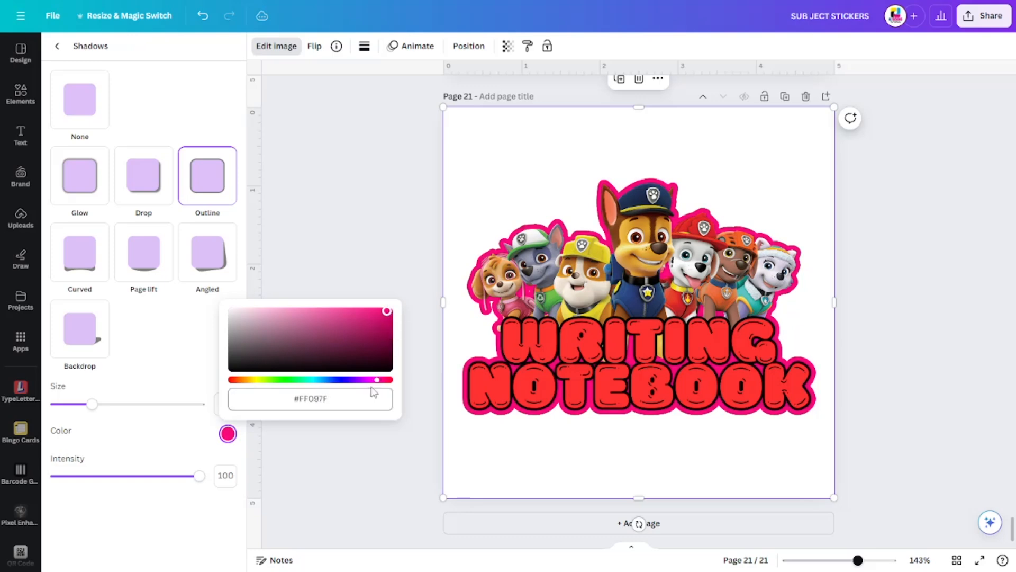
left_click(195, 357)
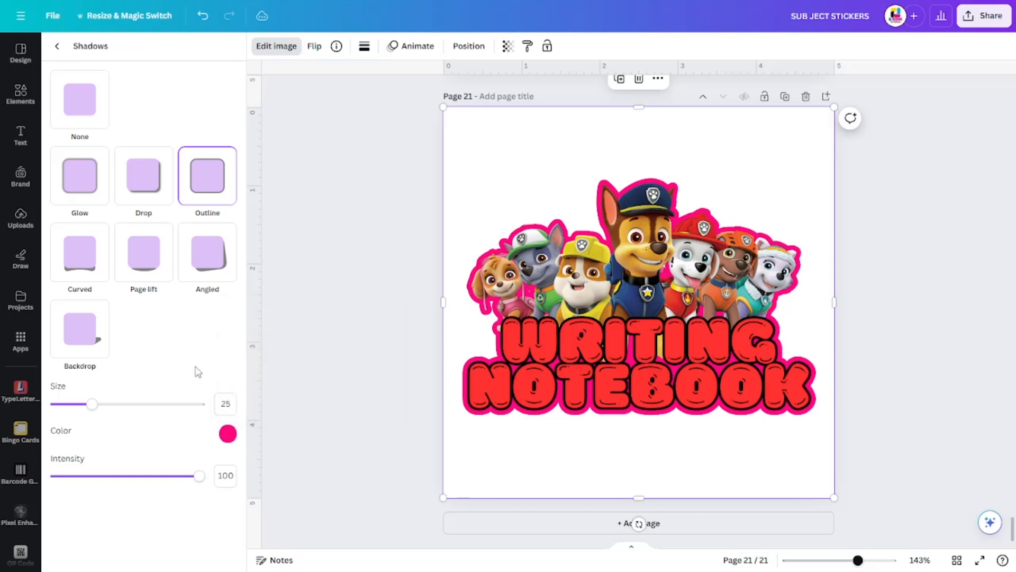
Set the sticker's outline size to 16 and its color to black #000000
mouse_move(99, 408)
left_mouse_down()
mouse_move(68, 405)
mouse_move(80, 409)
left_mouse_up()
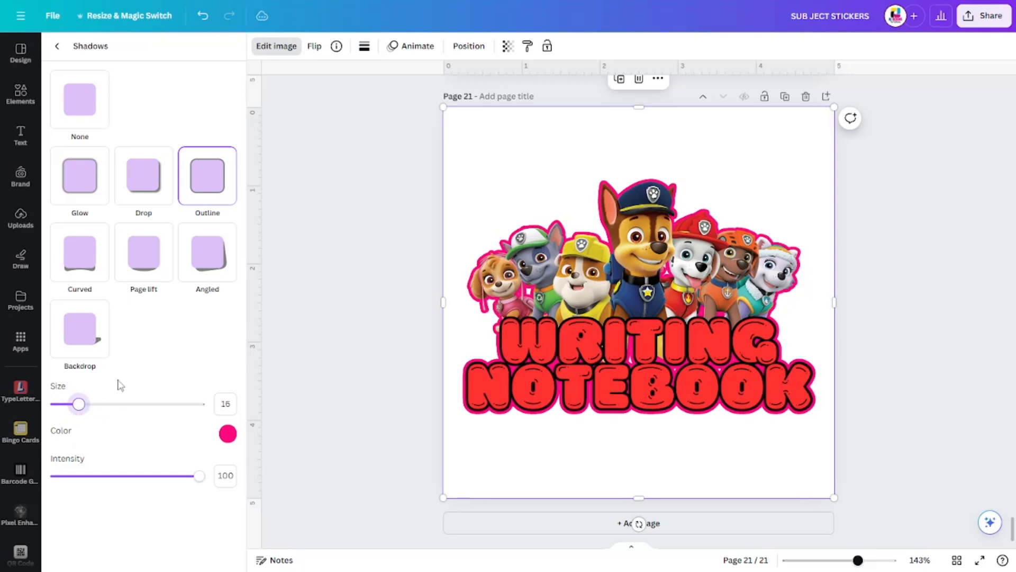
left_click(228, 434)
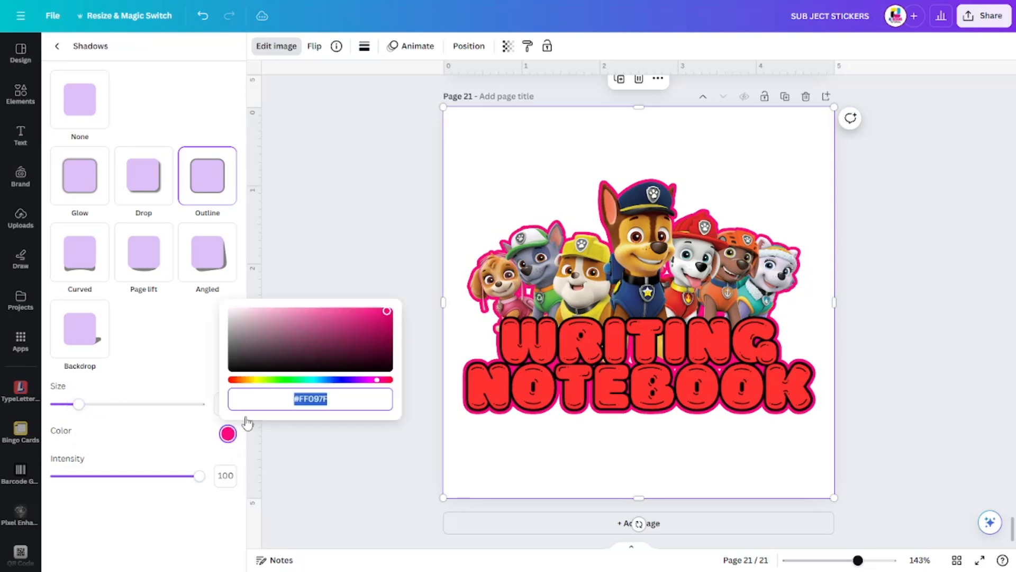
left_click_drag(387, 311, 226, 375)
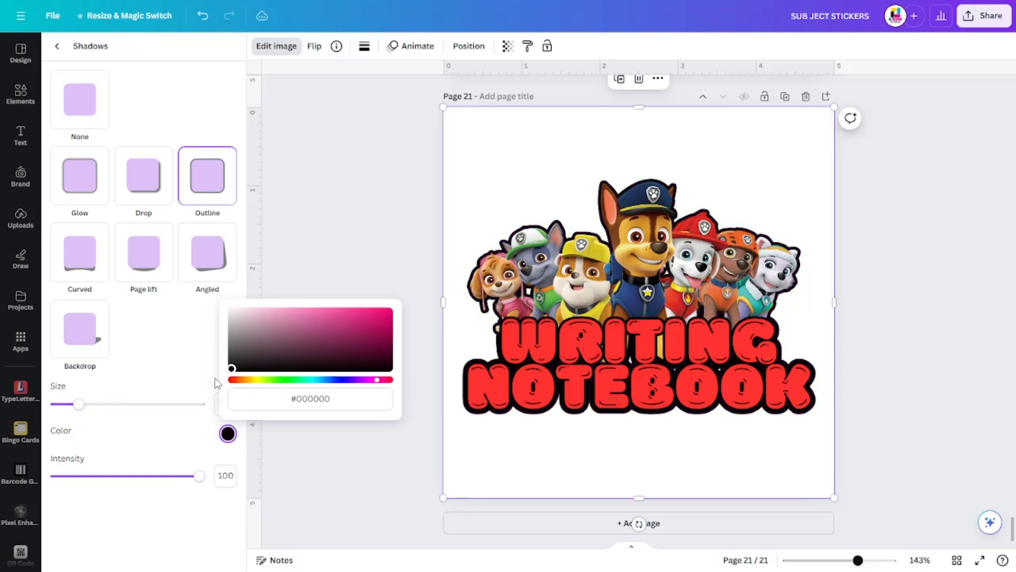
left_click(165, 368)
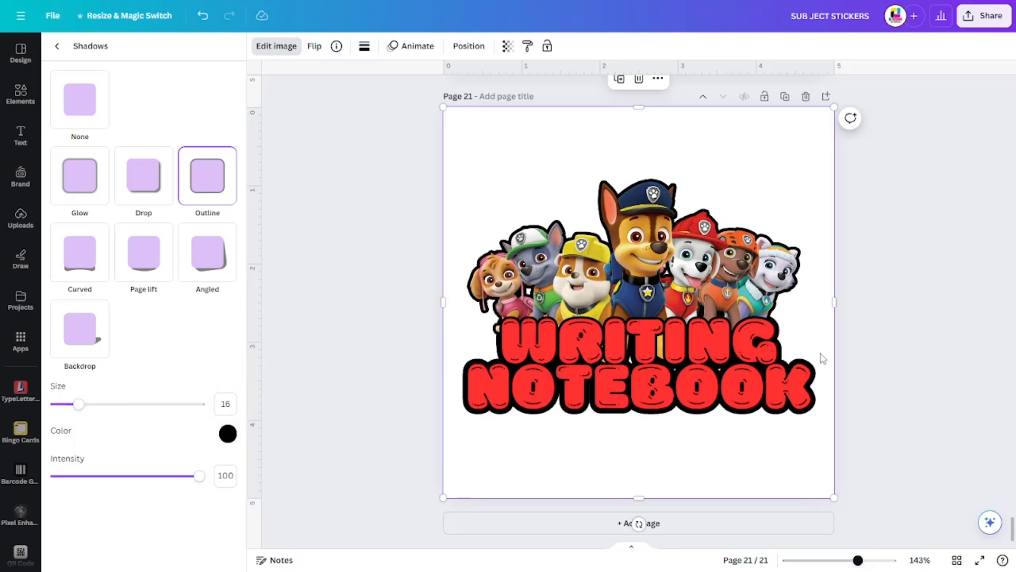
left_click(876, 380)
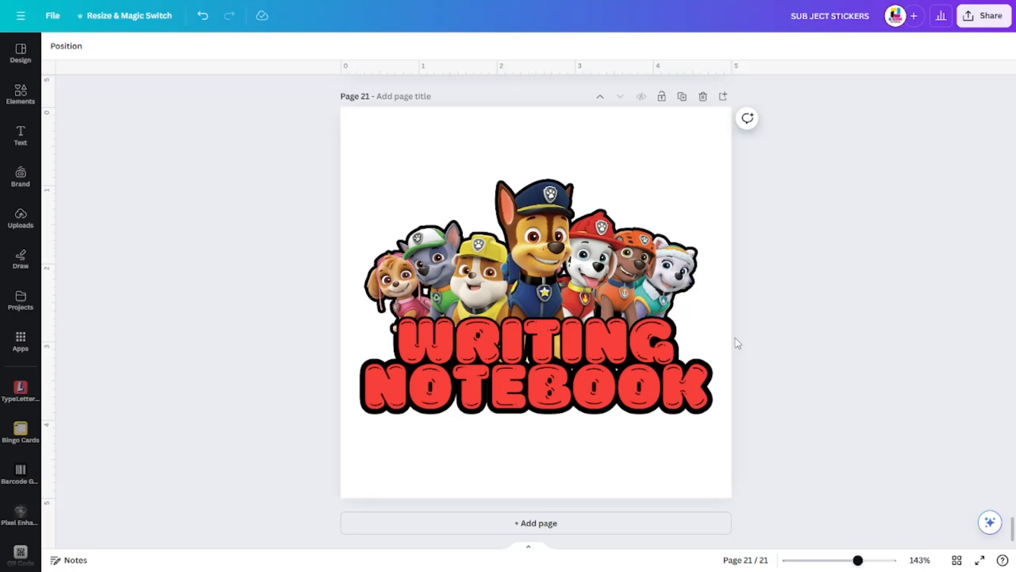
Review the outlined WRITING NOTEBOOK sticker page and open the download options for the design
scroll(725, 360, "up", 4)
scroll(767, 381, "down", 4)
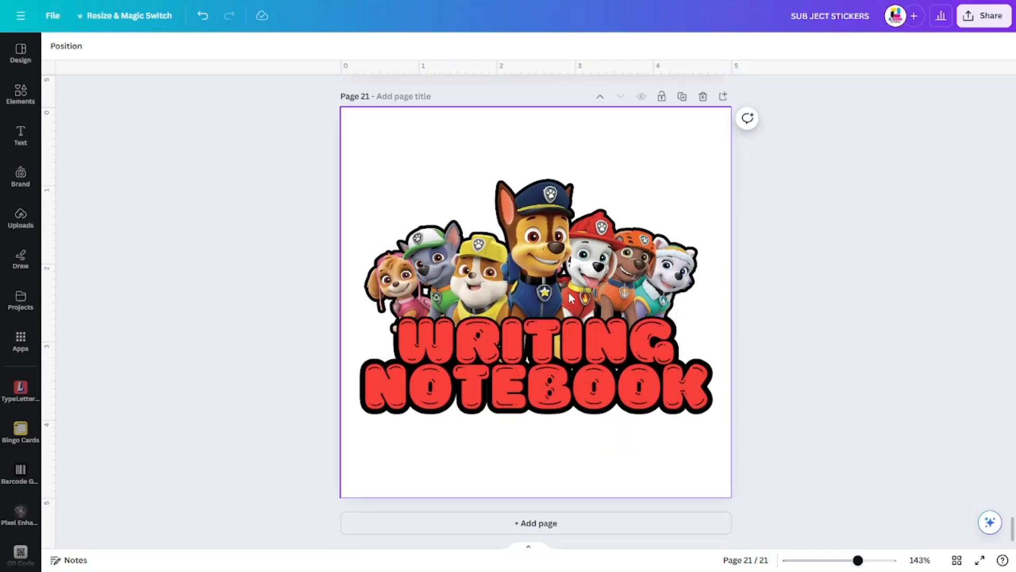
scroll(734, 322, "up", 2)
left_click(517, 428)
scroll(792, 395, "down", 2)
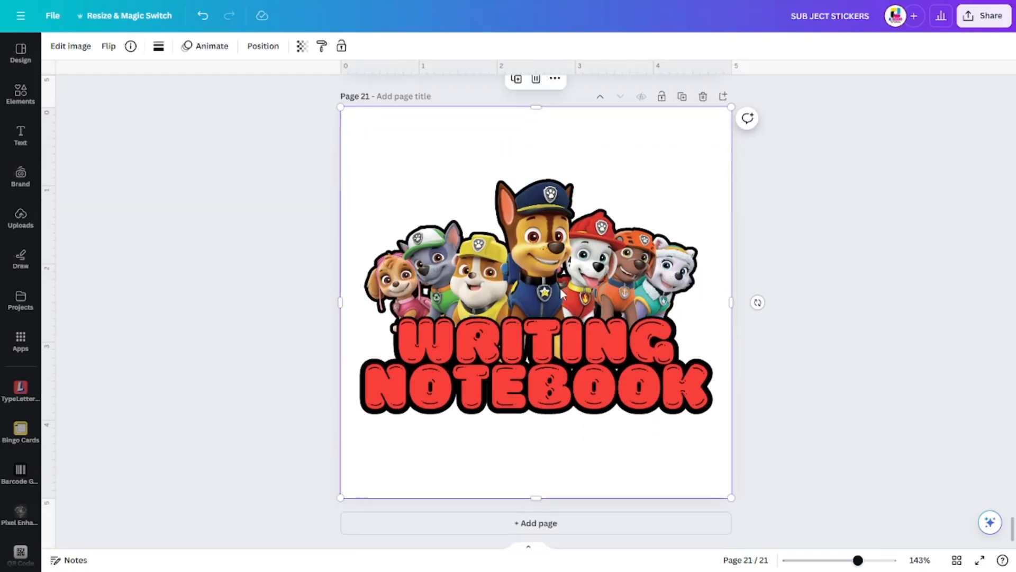
left_click(990, 16)
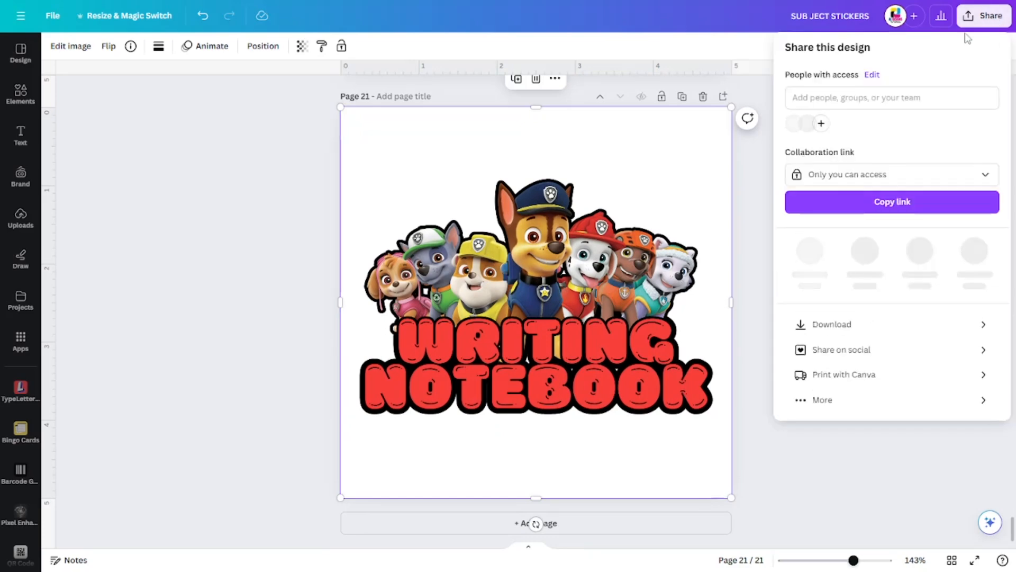
left_click(865, 320)
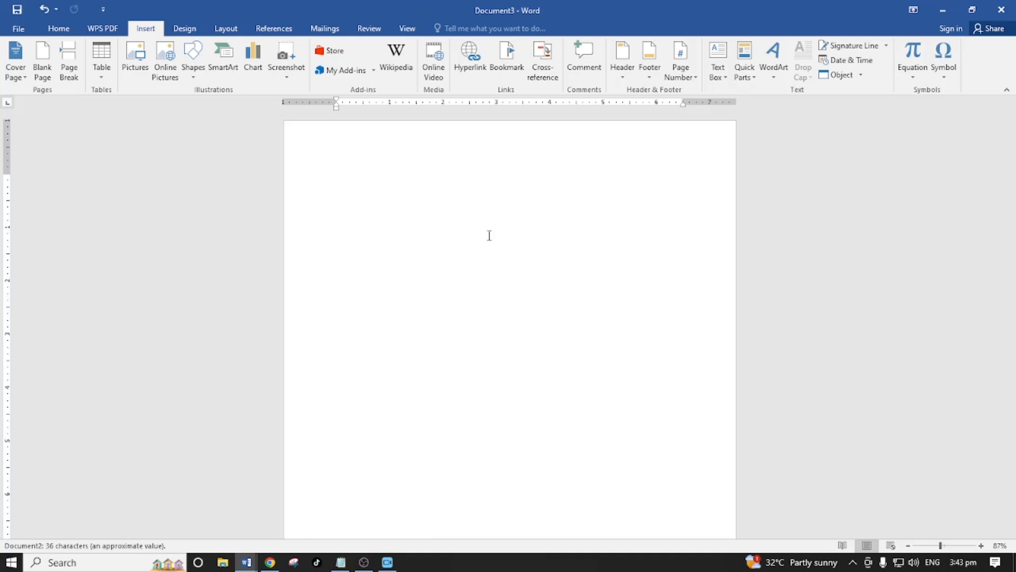
Change the paper size of the blank Word document
left_click(930, 545)
left_click(225, 29)
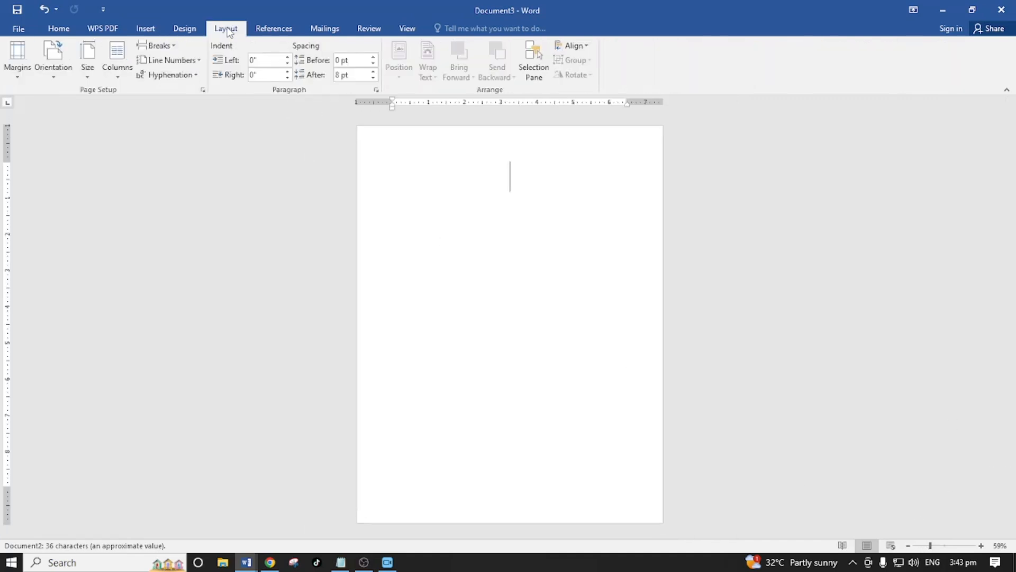
left_click(88, 69)
left_click(102, 102)
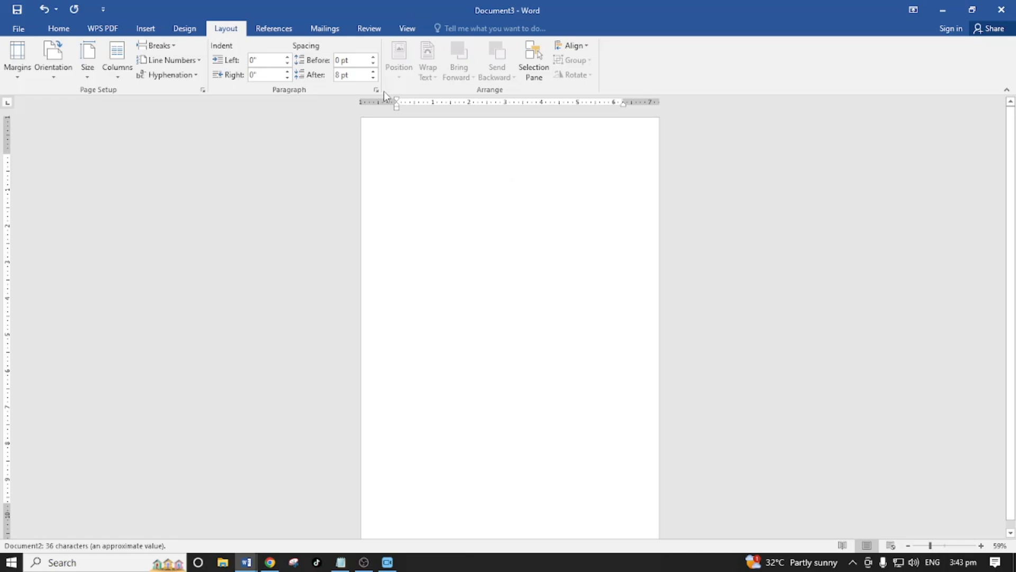
left_click(940, 545)
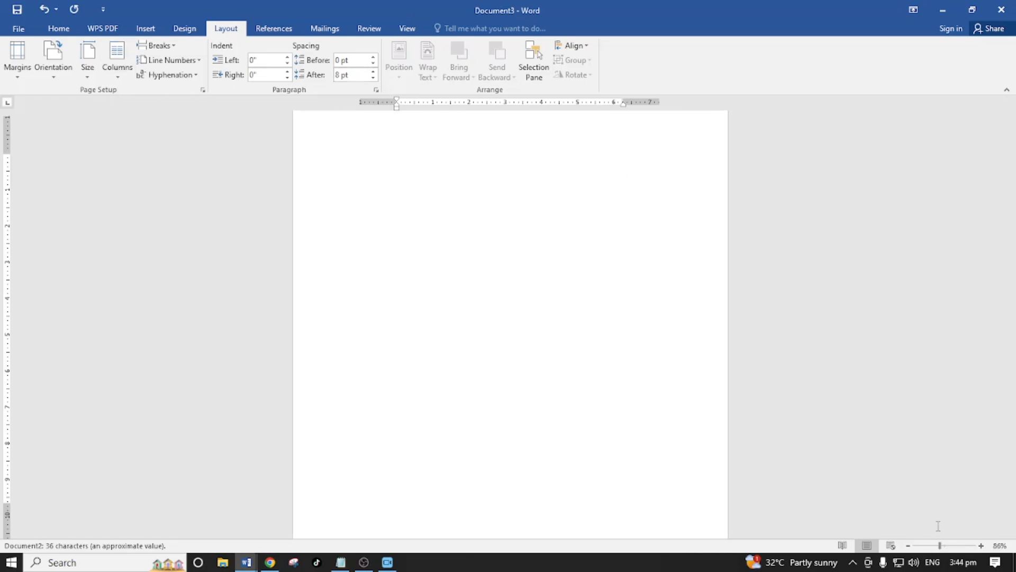
Insert picture 1, the WRITING NOTEBOOK sticker, from the SUB JECT STICKERS folder into the document
left_click(145, 28)
left_click(135, 59)
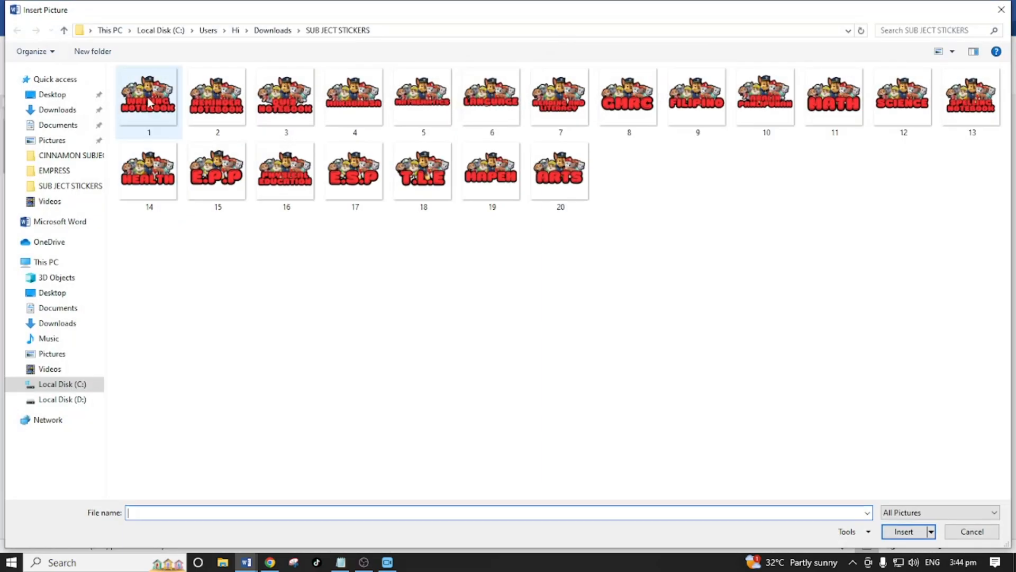
left_click(149, 101)
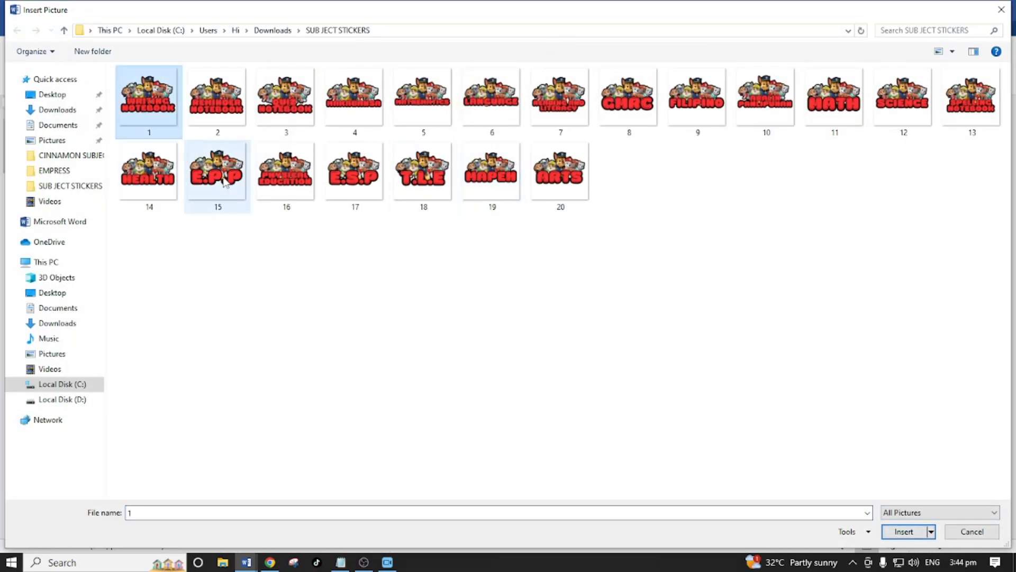
left_click(904, 532)
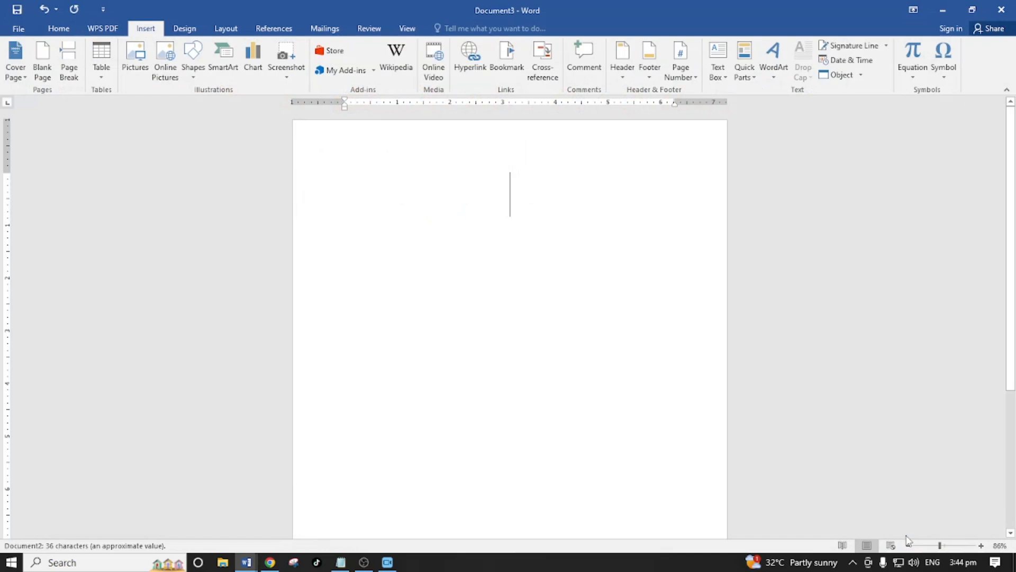
Position the inserted WRITING NOTEBOOK picture in the middle center of the page with text wrapping
left_click(696, 74)
left_click(740, 202)
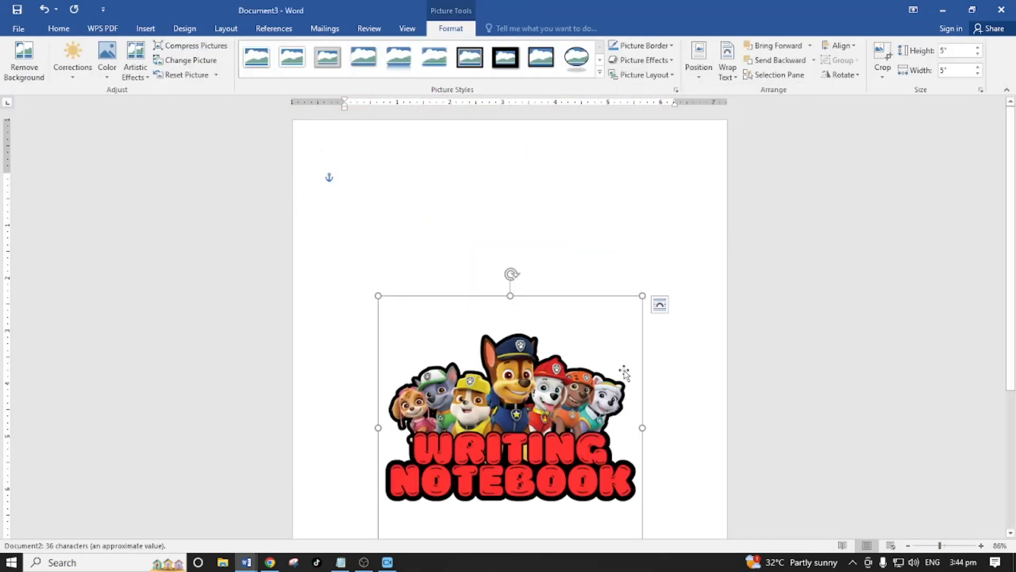
scroll(567, 276, "down", 2)
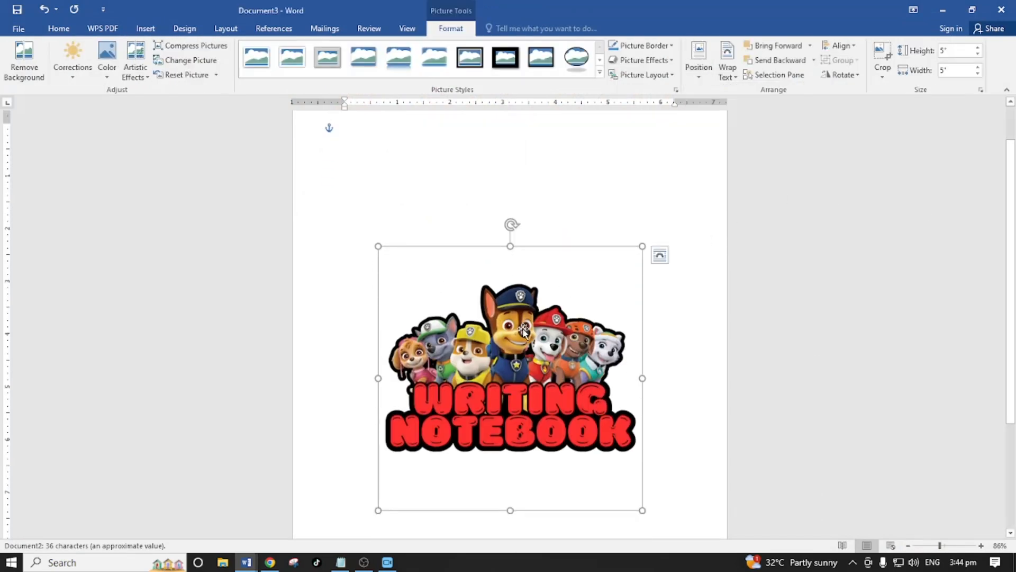
Try shrinking the WRITING NOTEBOOK picture to about 3.14 inches and moving it to the page's upper-left corner
scroll(524, 331, "down", 2)
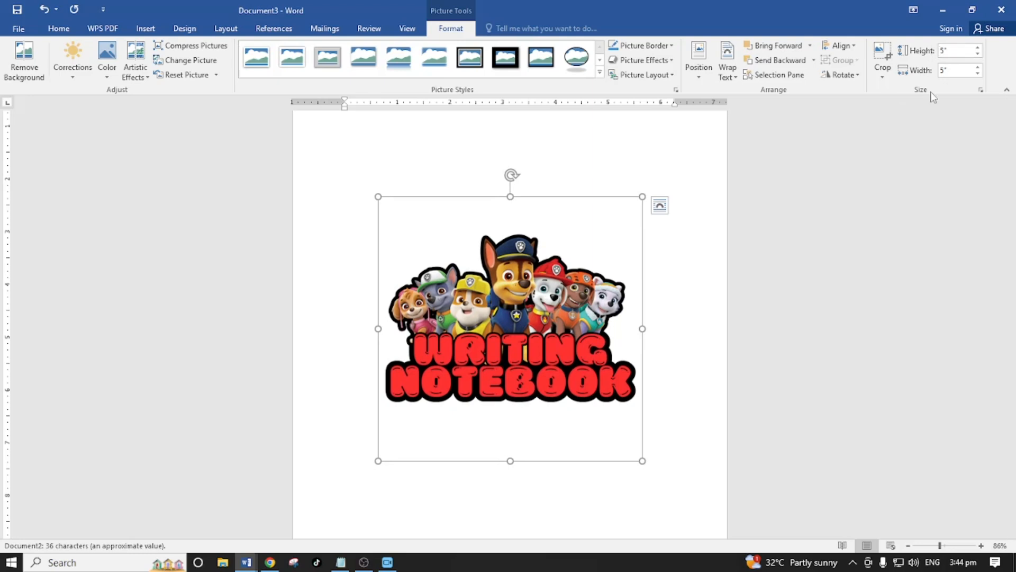
left_click_drag(378, 197, 443, 315)
scroll(659, 336, "up", 2)
left_click_drag(549, 423, 473, 293)
scroll(529, 357, "up", 2)
left_click_drag(564, 428, 534, 395)
left_click_drag(431, 292, 396, 222)
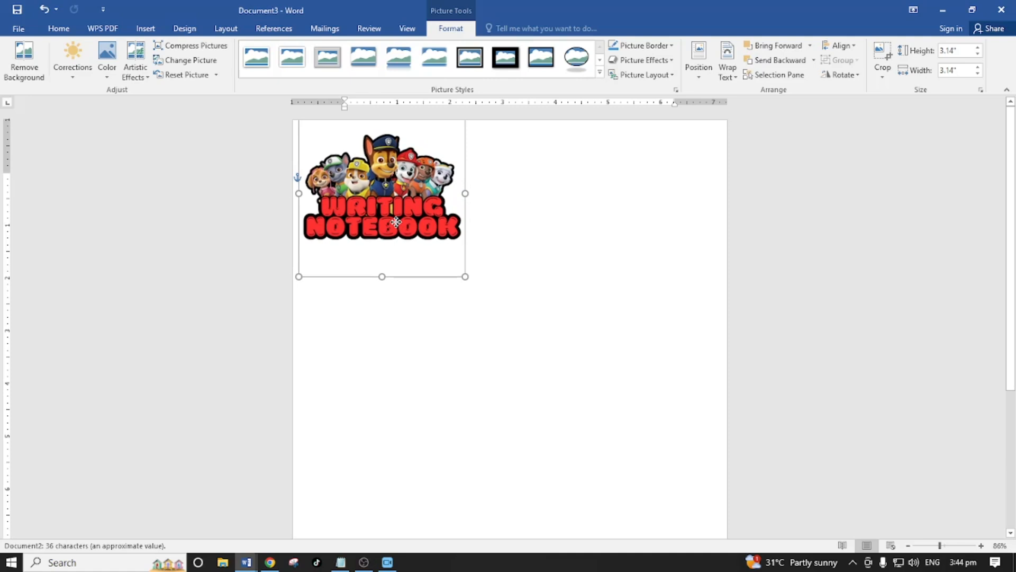
Undo the resizing and moving of the WRITING NOTEBOOK picture
left_click(555, 263)
left_click(397, 205)
key("ctrl+z")
key("ctrl+z")
key("ctrl+z")
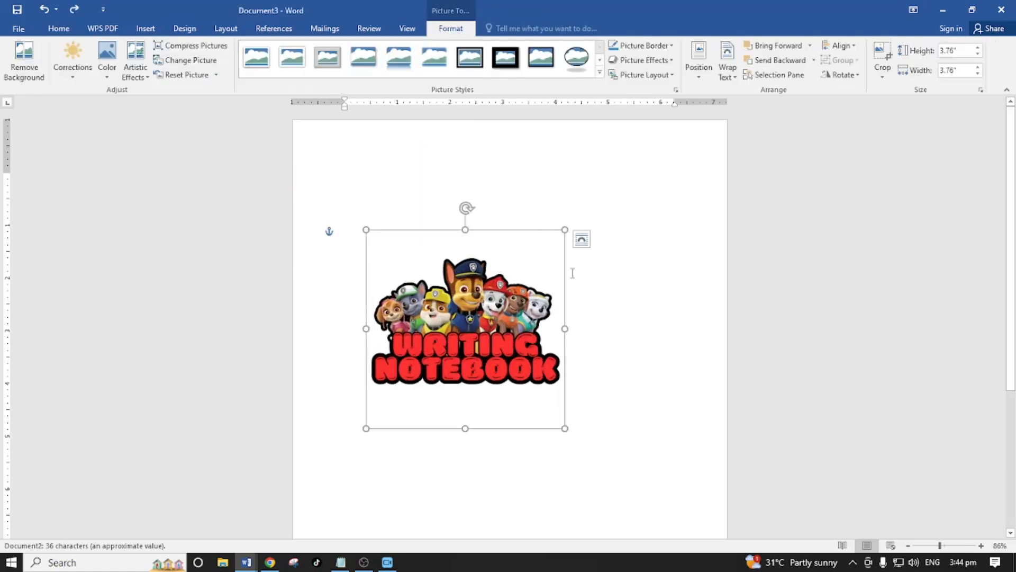
key("ctrl+z")
Move the WRITING NOTEBOOK picture at its original size to the upper-left corner of the page
left_click_drag(507, 398, 432, 194)
scroll(687, 279, "down", 3)
left_click(875, 455)
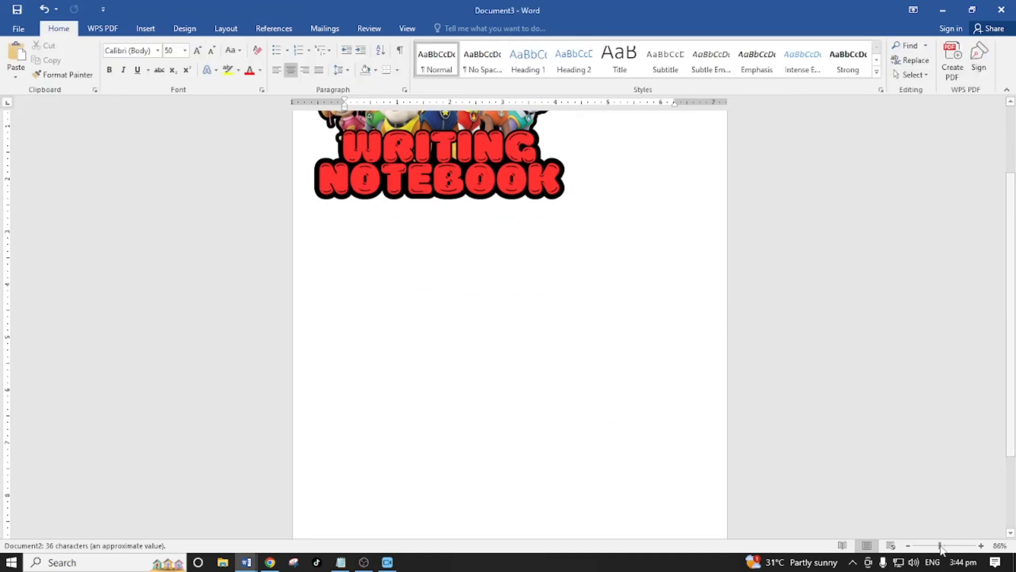
scroll(871, 418, "down", 2, "ctrl")
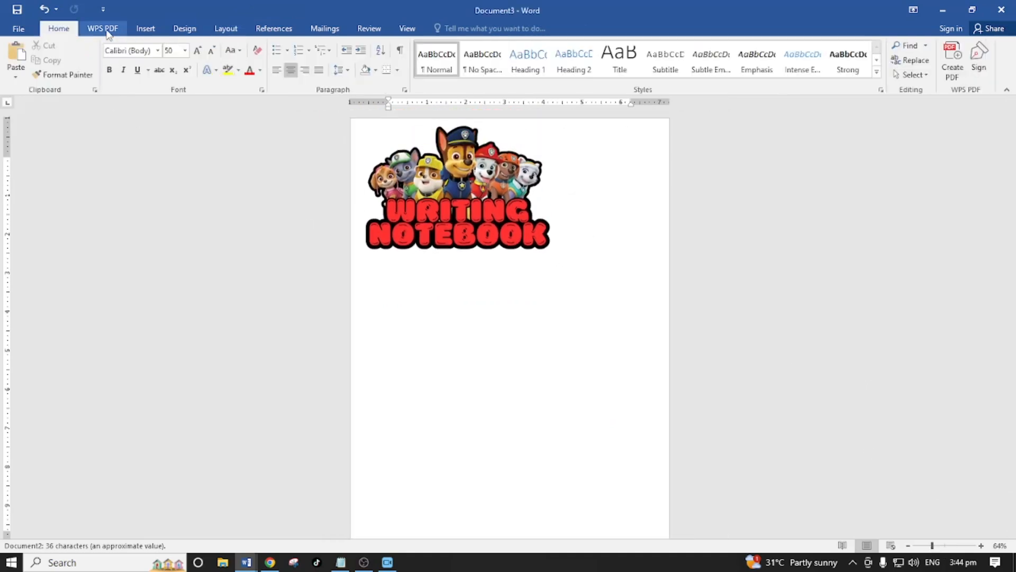
Insert picture 2, the REMINDER NOTEBOOK sticker, from the SUB JECT STICKERS folder into the document
left_click(146, 30)
left_click(139, 54)
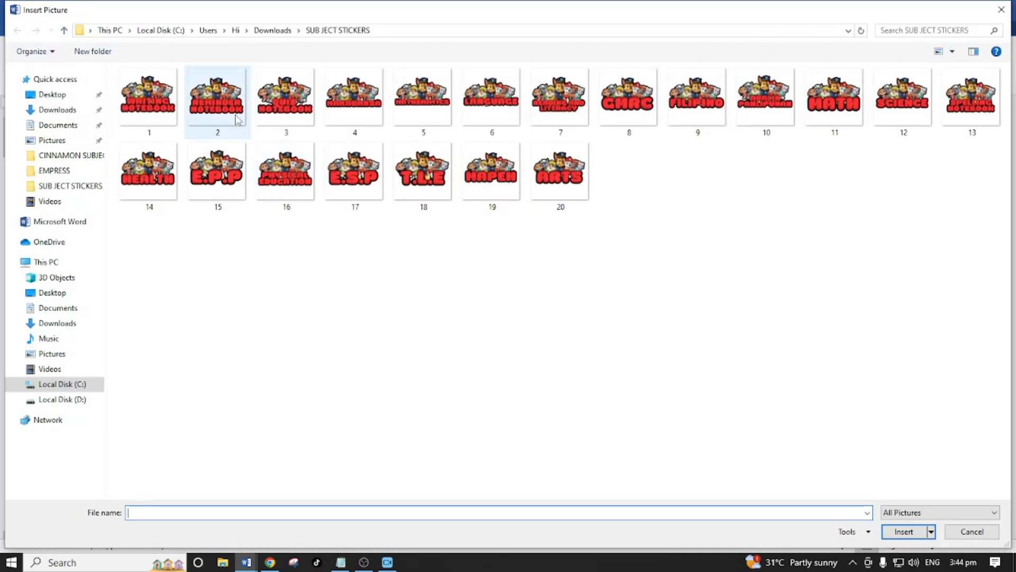
double_click(225, 97)
scroll(576, 419, "down", 1)
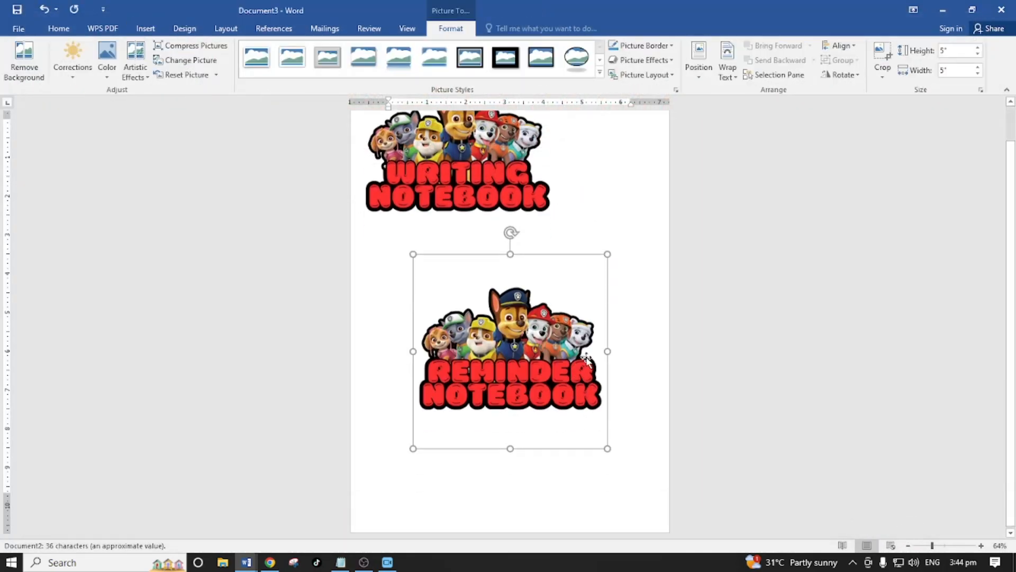
Give the REMINDER NOTEBOOK picture a text-wrapped position and place it directly below the WRITING NOTEBOOK sticker
left_click(693, 70)
left_click(737, 245)
left_click_drag(540, 323, 488, 298)
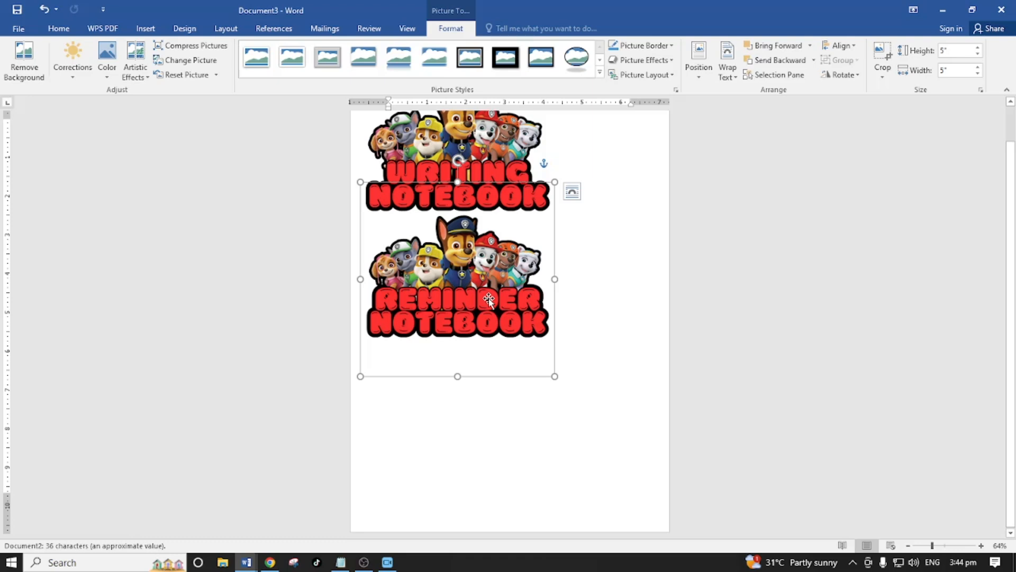
left_click(806, 300)
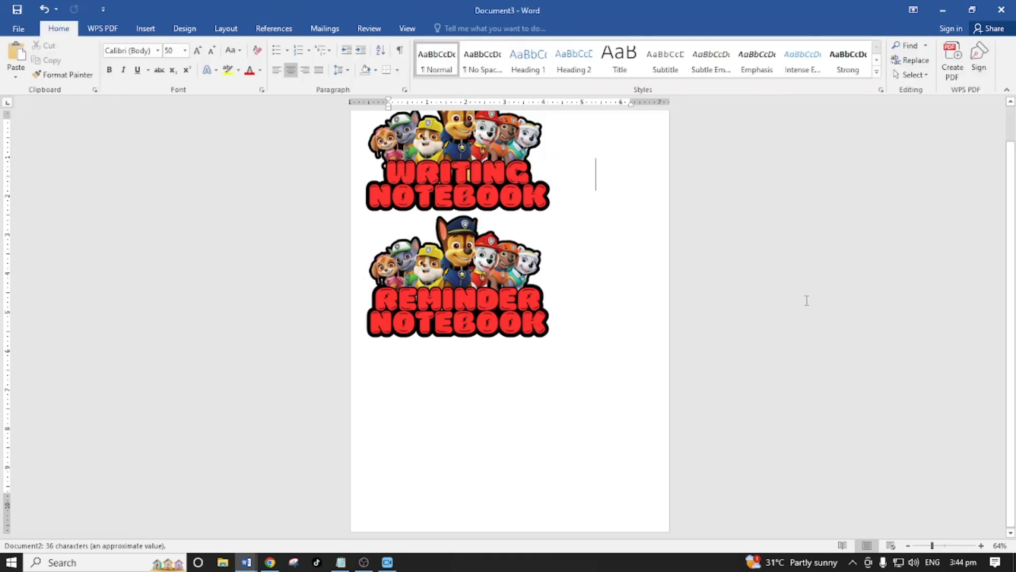
Insert picture 4, the MAKABANSA sticker, from the SUB JECT STICKERS folder into the document
left_click(146, 28)
left_click(136, 58)
left_click(361, 119)
left_click(916, 531)
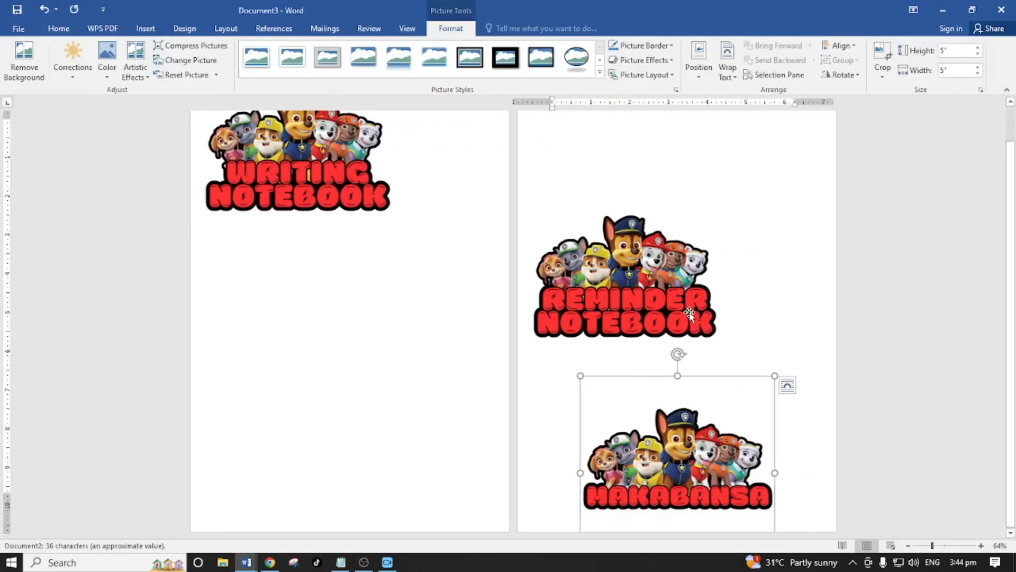
Give the MAKABANSA picture a text-wrapped position and place it directly below the REMINDER NOTEBOOK sticker
left_click(699, 59)
left_click(703, 236)
left_click_drag(482, 379, 502, 390)
left_click(654, 383)
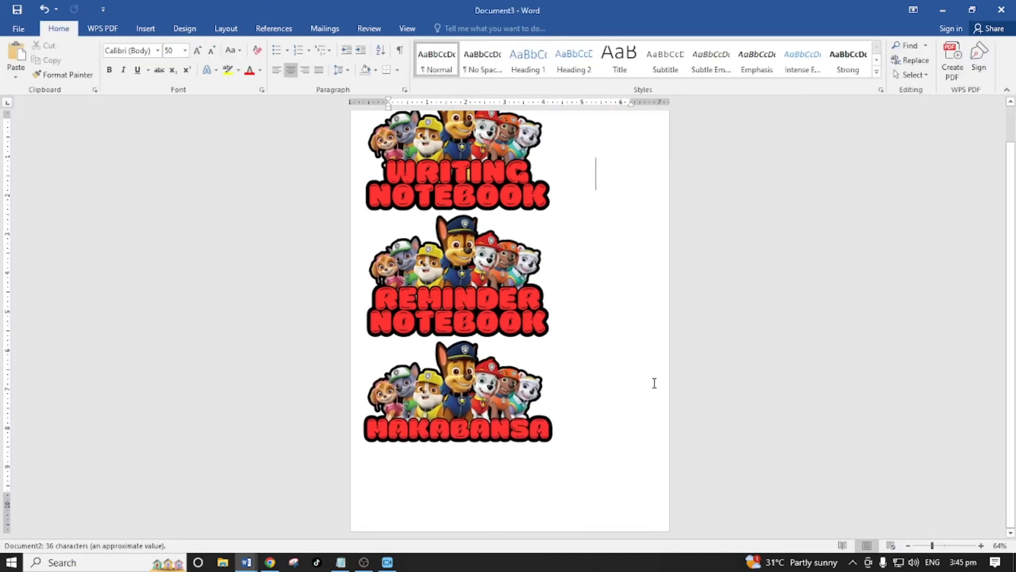
Change the page orientation to landscape and move the MAKABANSA picture to the right of the WRITING NOTEBOOK sticker
scroll(654, 384, "up", 2)
scroll(654, 394, "down", 2)
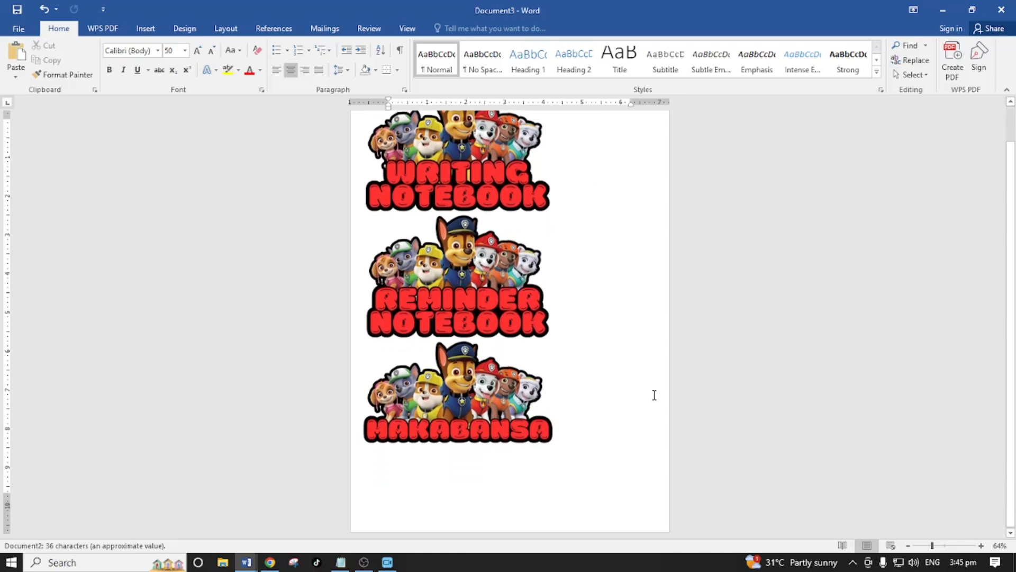
left_click(226, 28)
left_click(52, 59)
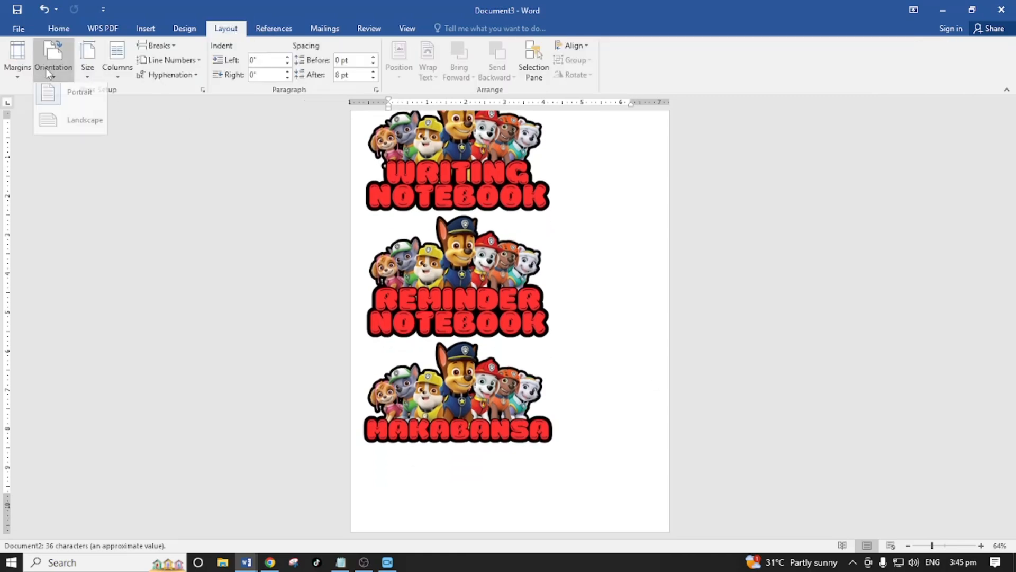
left_click(62, 122)
left_click_drag(424, 482, 624, 232)
left_click(754, 312)
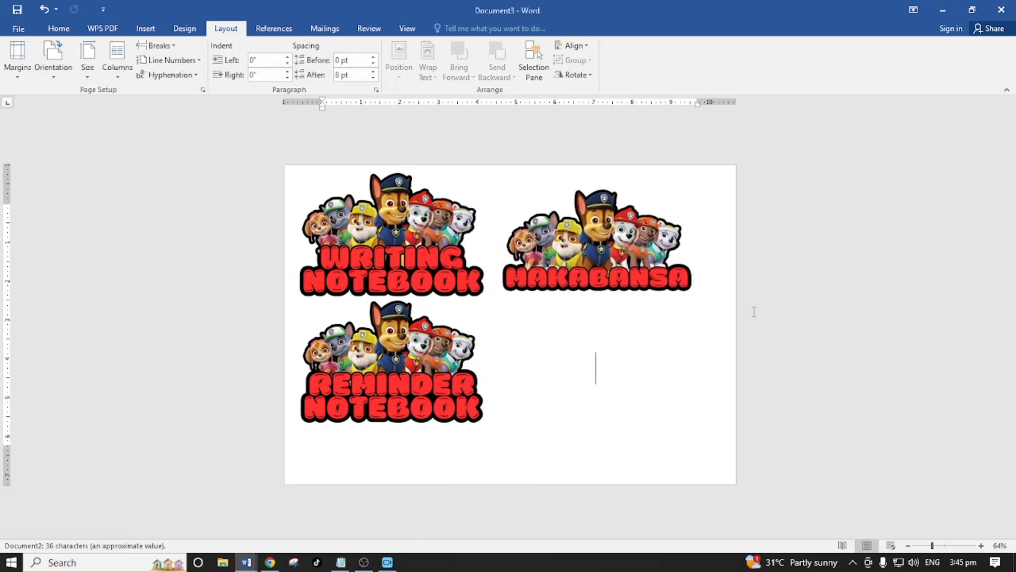
Insert picture 16, the PHYSICAL EDUCATION sticker, from the SUB JECT STICKERS folder into the document
left_click(145, 28)
left_click(135, 59)
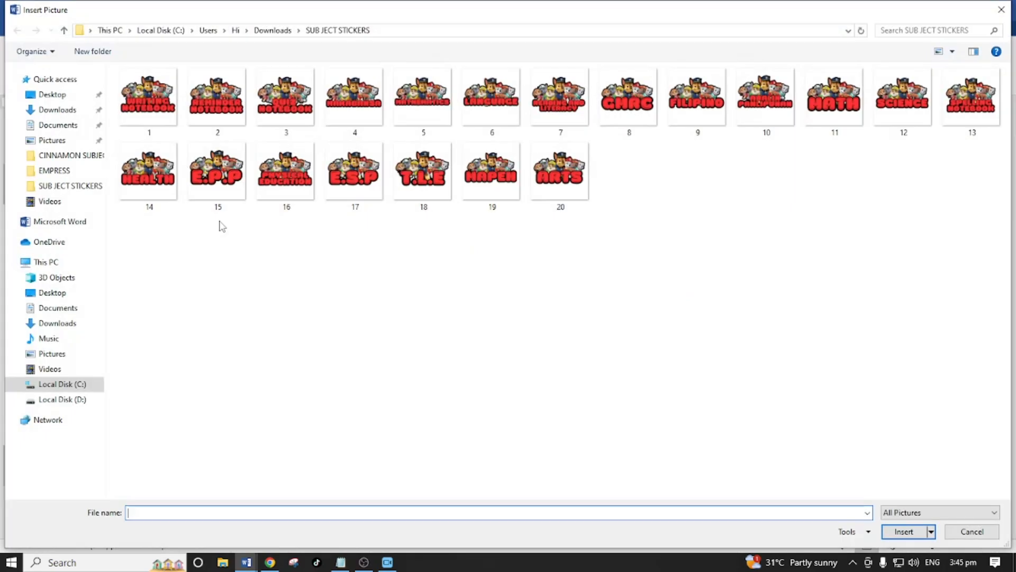
left_click(343, 170)
left_click(306, 175)
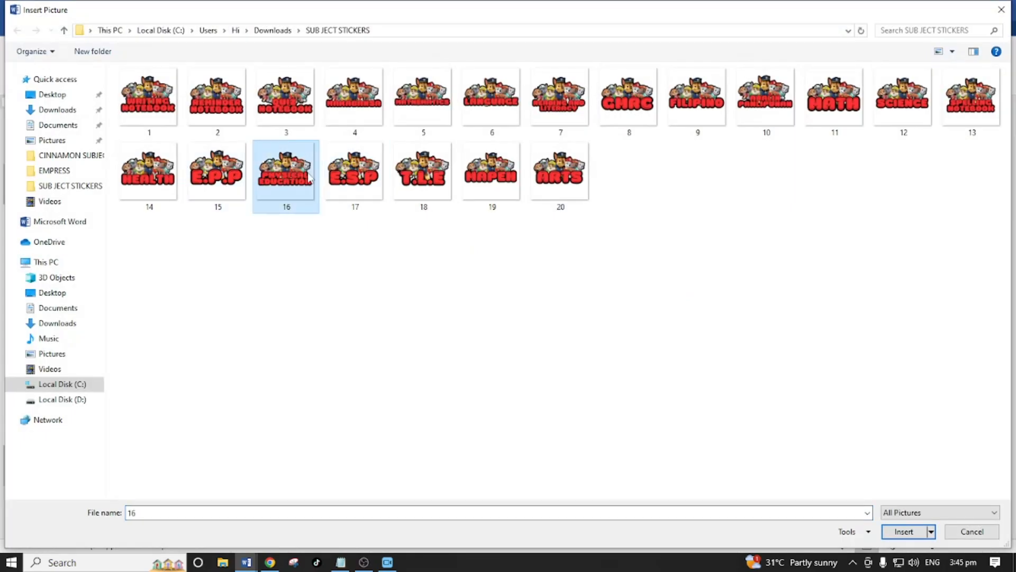
left_click(903, 532)
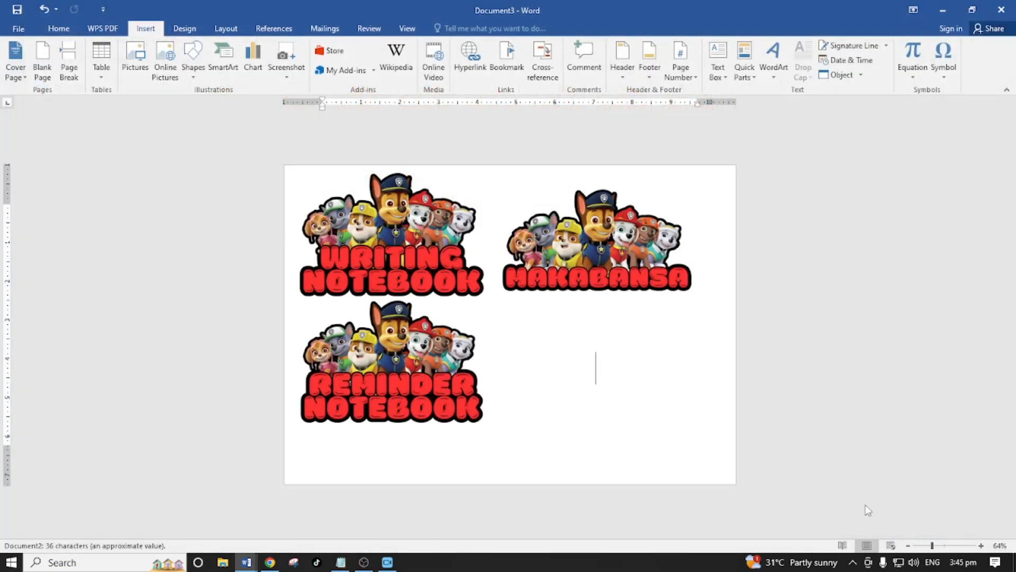
Position the PHYSICAL EDUCATION picture in the middle center with text wrapping and place it below the MAKABANSA sticker
left_click(727, 66)
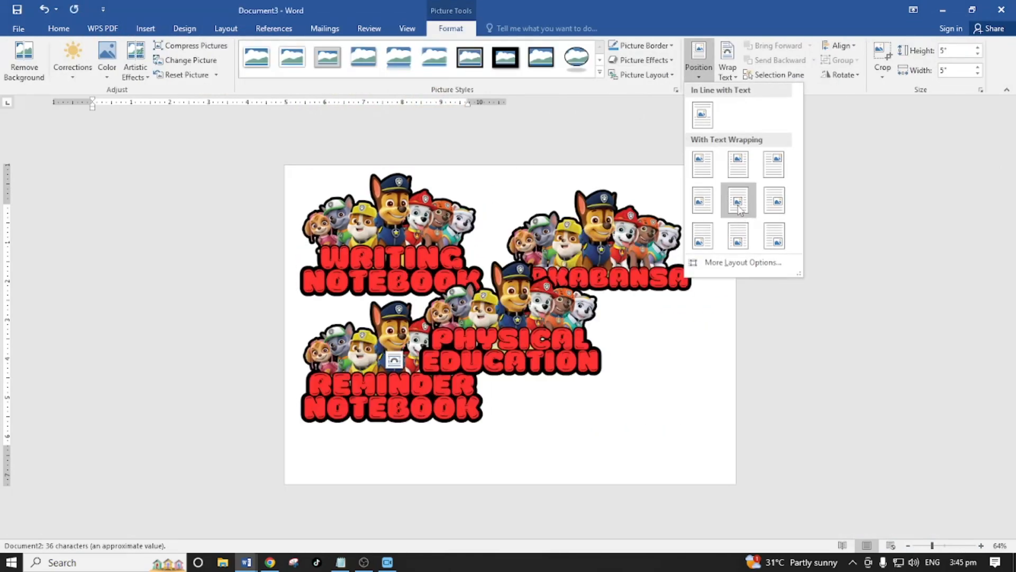
left_click(738, 201)
left_click_drag(565, 333, 136, 360)
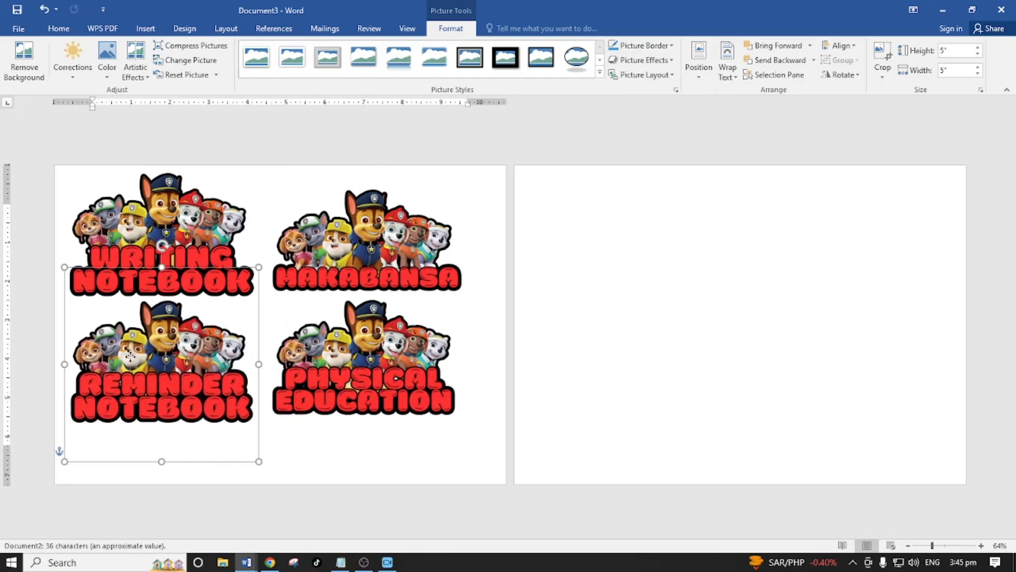
Nudge the four sticker pictures on the first page into an evenly spaced two-by-two arrangement
left_click(597, 344)
left_click_drag(173, 390, 181, 386)
left_click(322, 376)
left_click_drag(179, 258, 197, 241)
left_click(551, 339)
left_click(439, 360)
left_click_drag(397, 371, 397, 375)
left_click(425, 275)
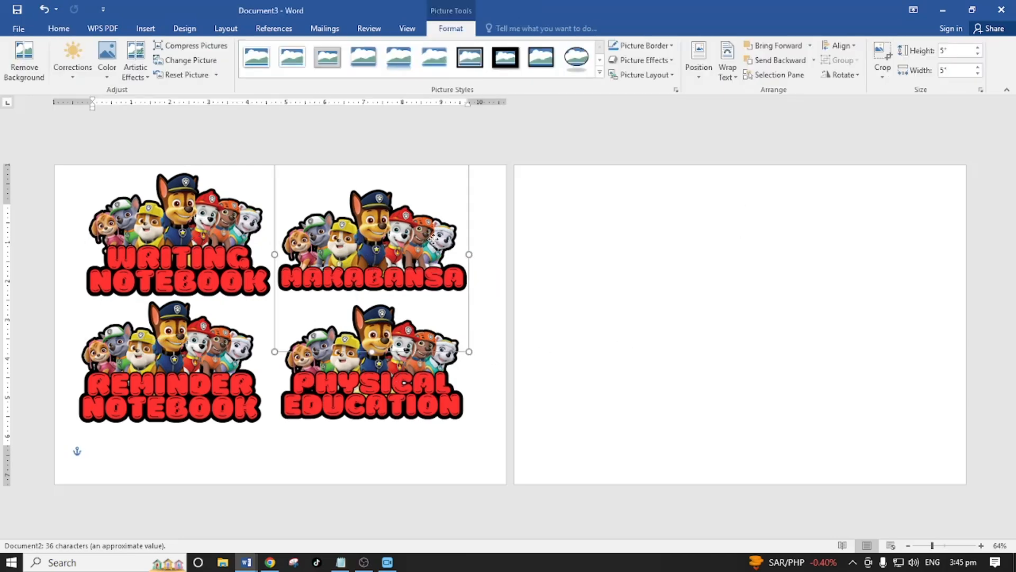
left_click(579, 267)
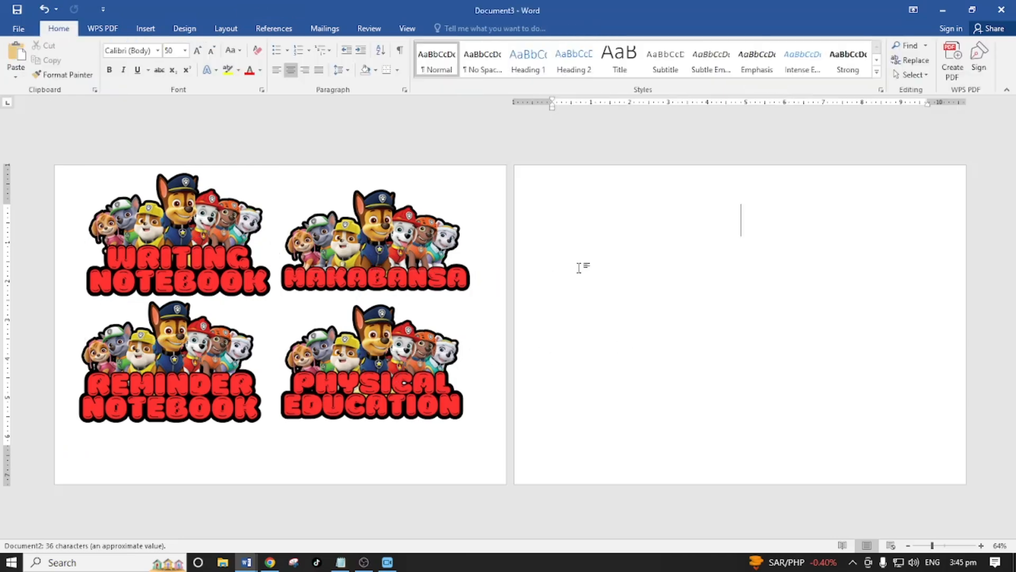
left_click(416, 380)
left_click(696, 282)
Set up printing on the EPSON L3210 Series with Photo Paper Glossy, Standard quality and 1 copy
key("ctrl+p")
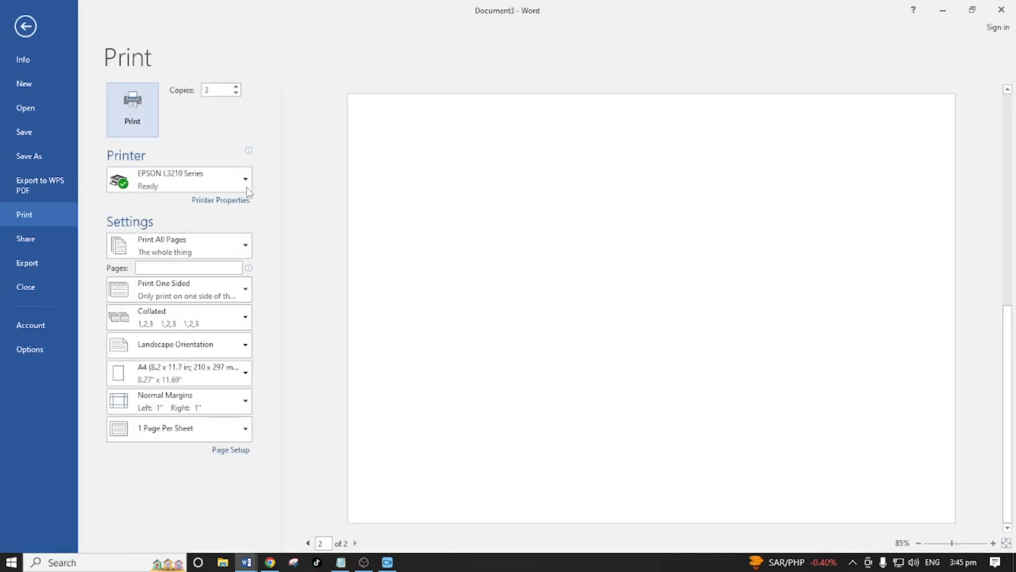
left_click(215, 202)
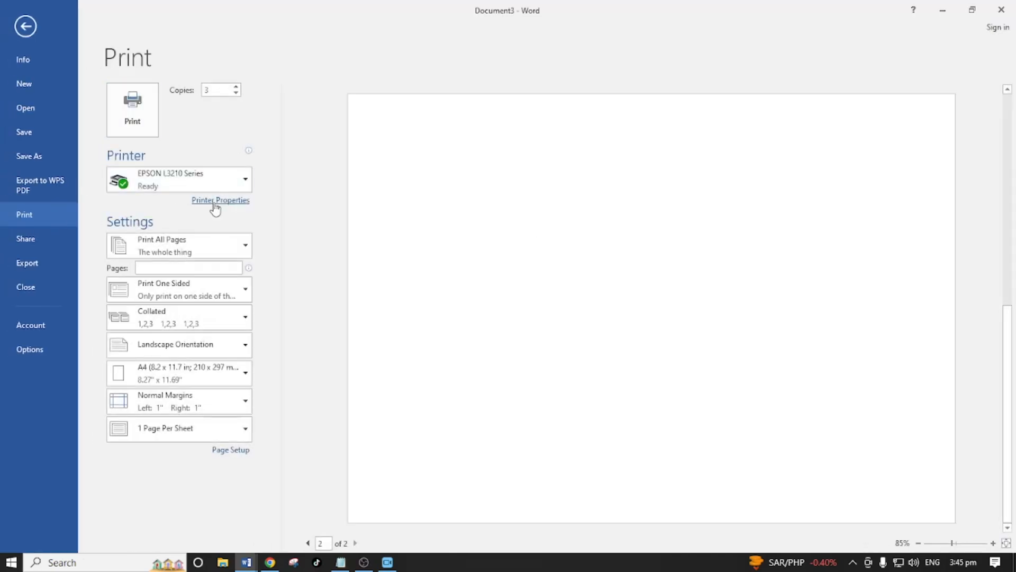
left_click(260, 128)
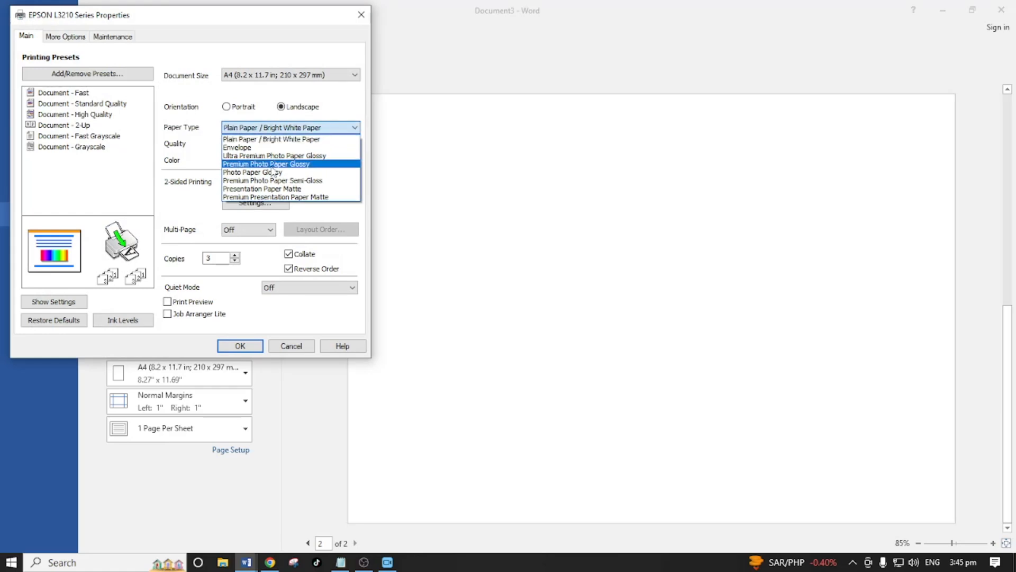
left_click(273, 172)
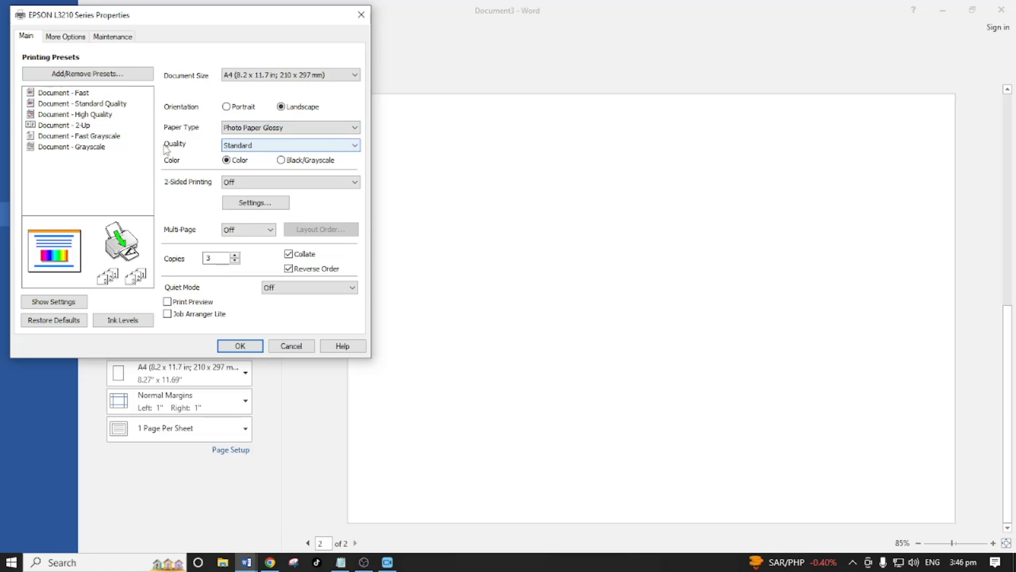
left_click(270, 148)
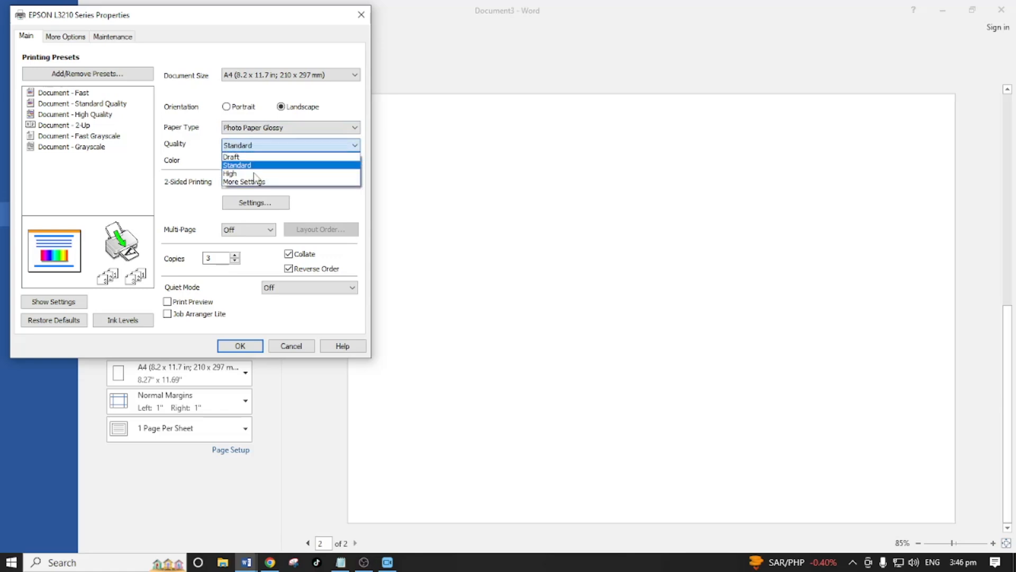
left_click(246, 146)
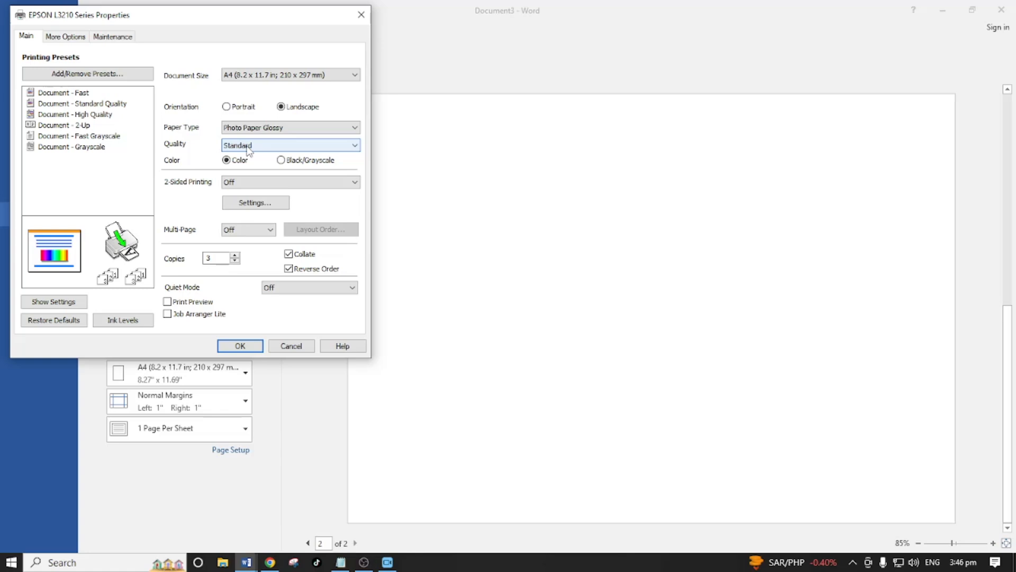
left_click(241, 345)
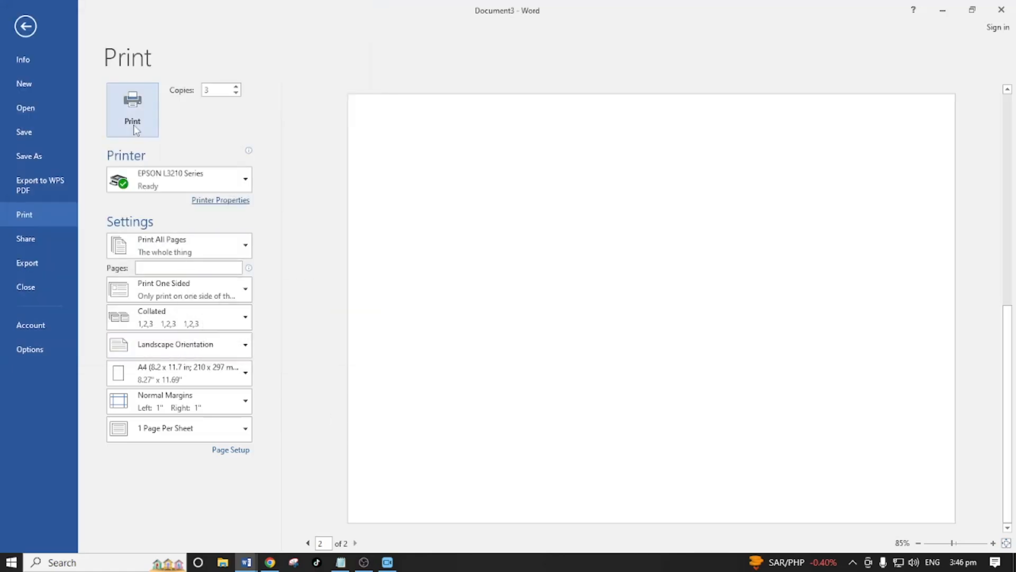
left_click(236, 93)
left_click(236, 93)
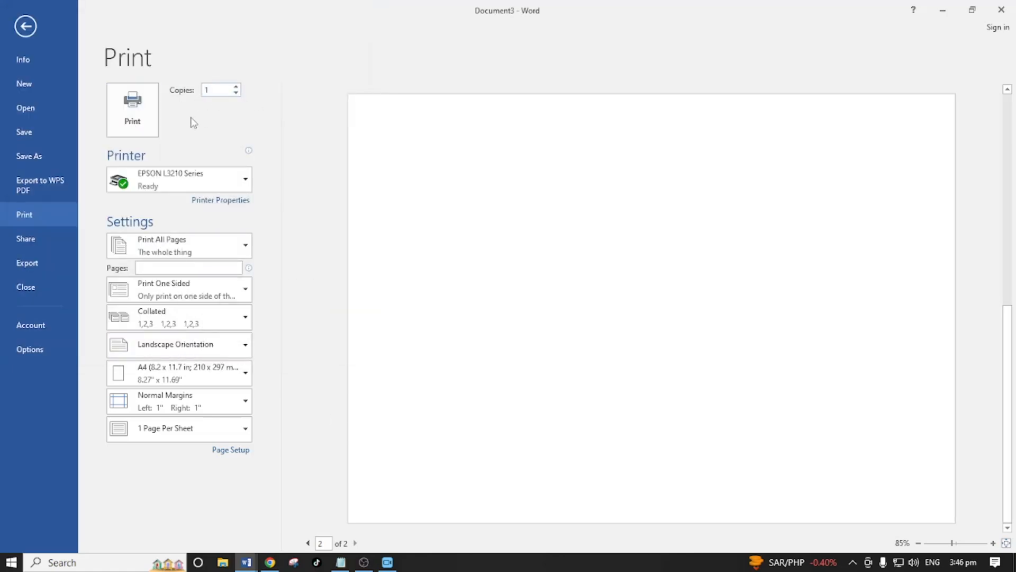